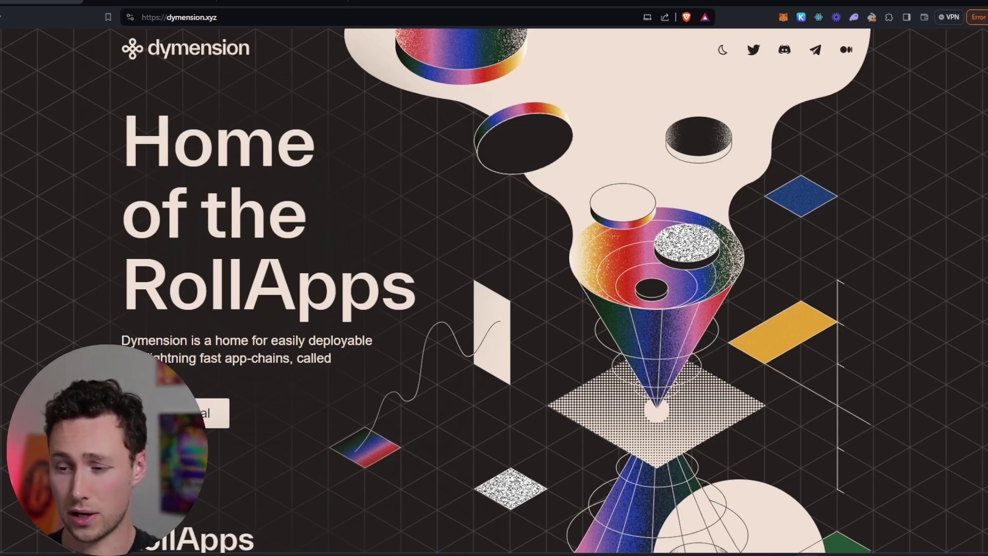
Step: Check the $17.8 Keplr balance, then switch to the Dymension portal Metrics page
scroll(323, 335, "down", 3)
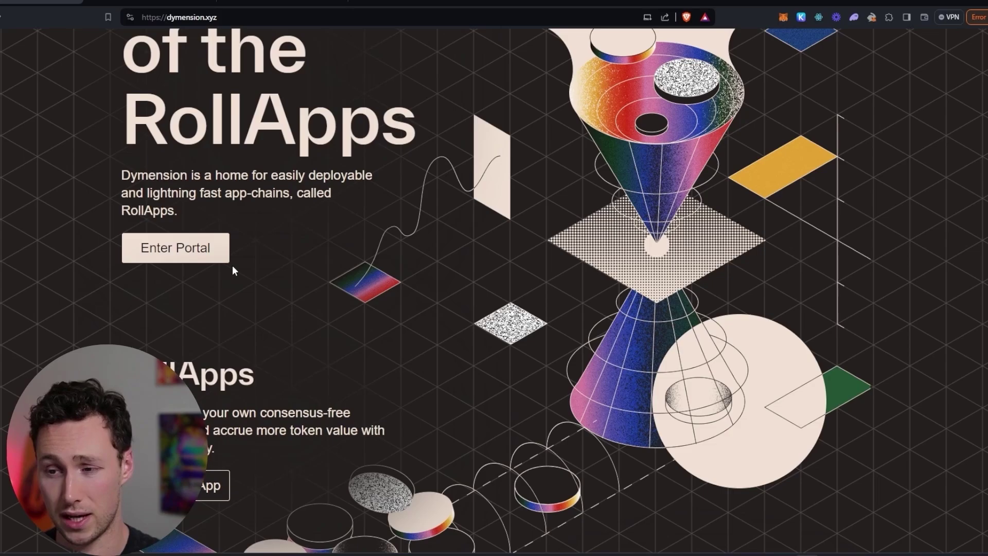
scroll(301, 312, "up", 3)
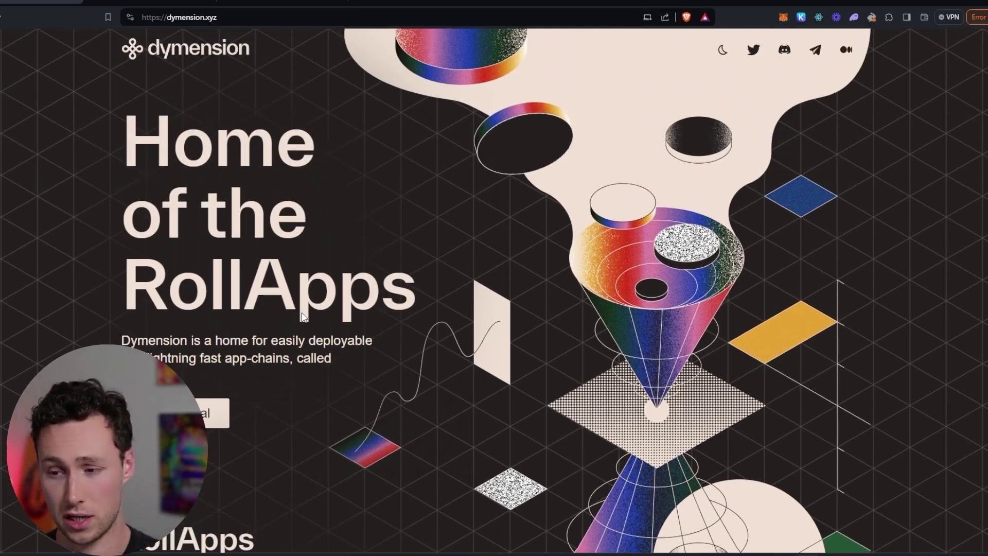
scroll(302, 315, "down", 10)
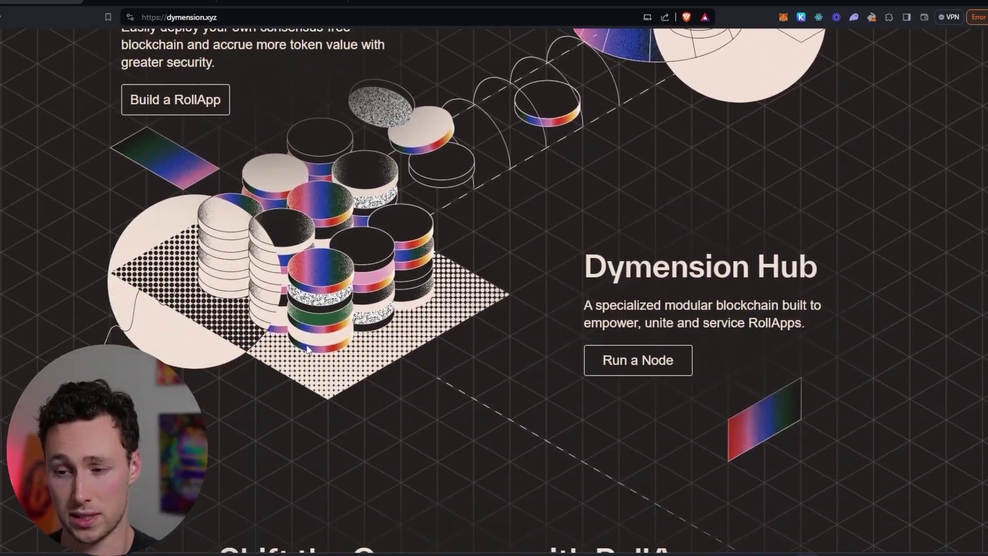
scroll(307, 350, "down", 3)
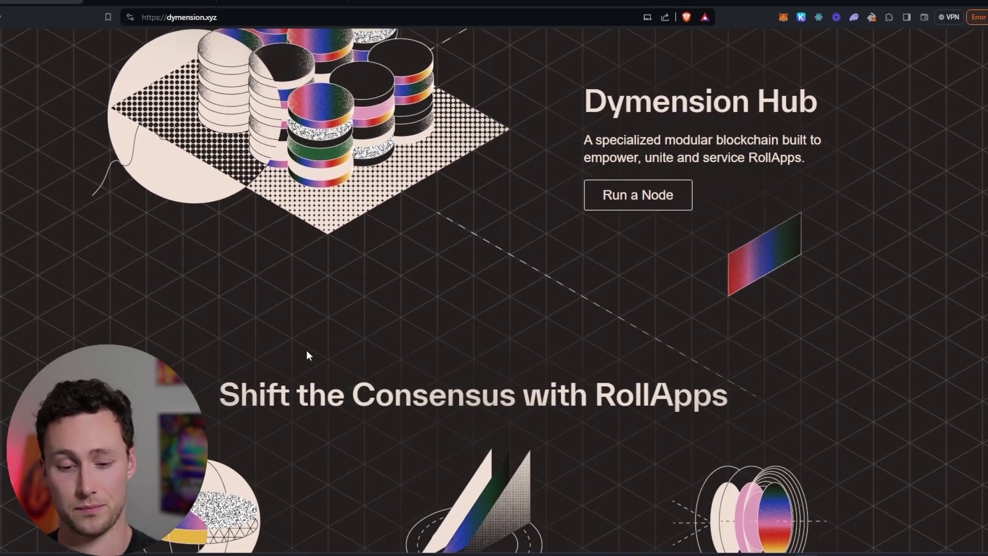
scroll(307, 355, "down", 8)
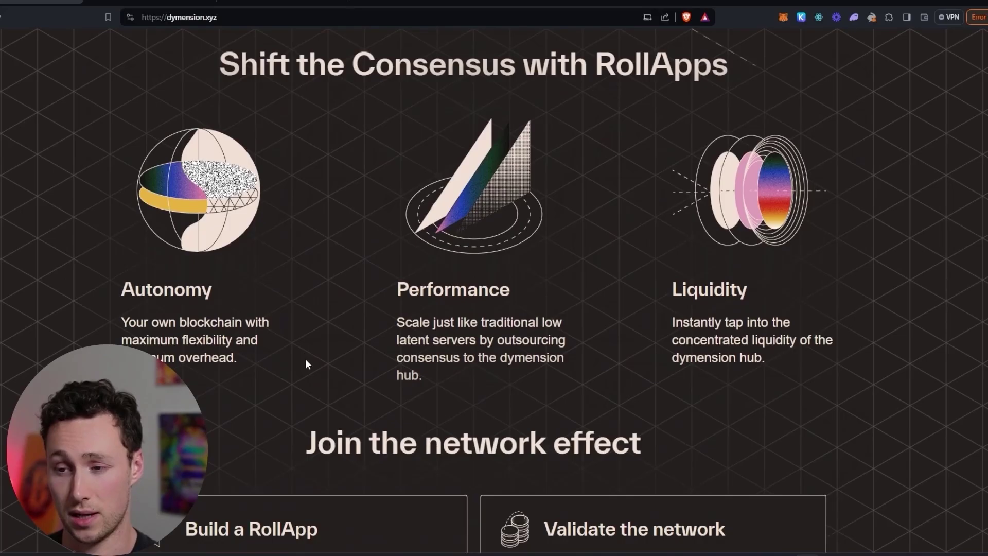
scroll(305, 368, "down", 4)
scroll(308, 382, "up", 20)
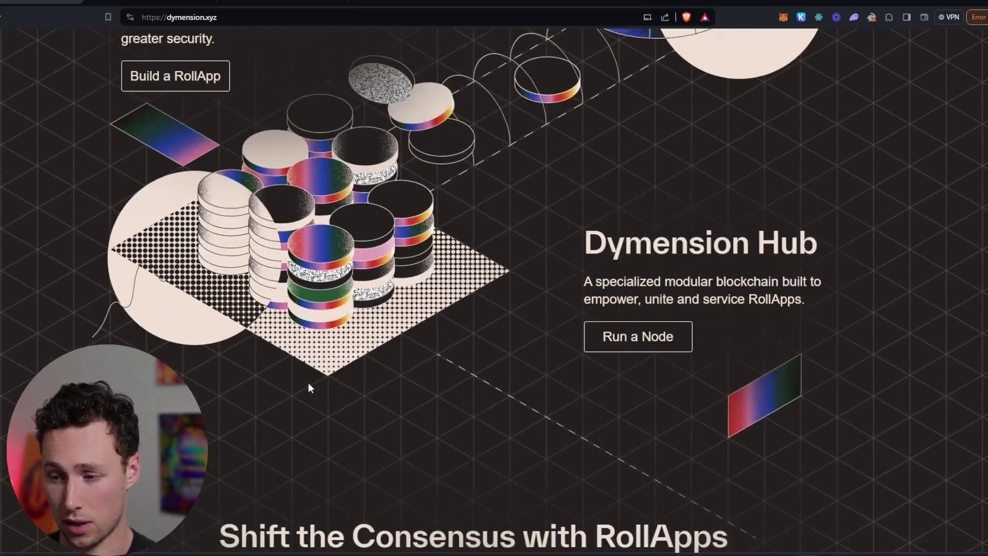
scroll(309, 386, "up", 3)
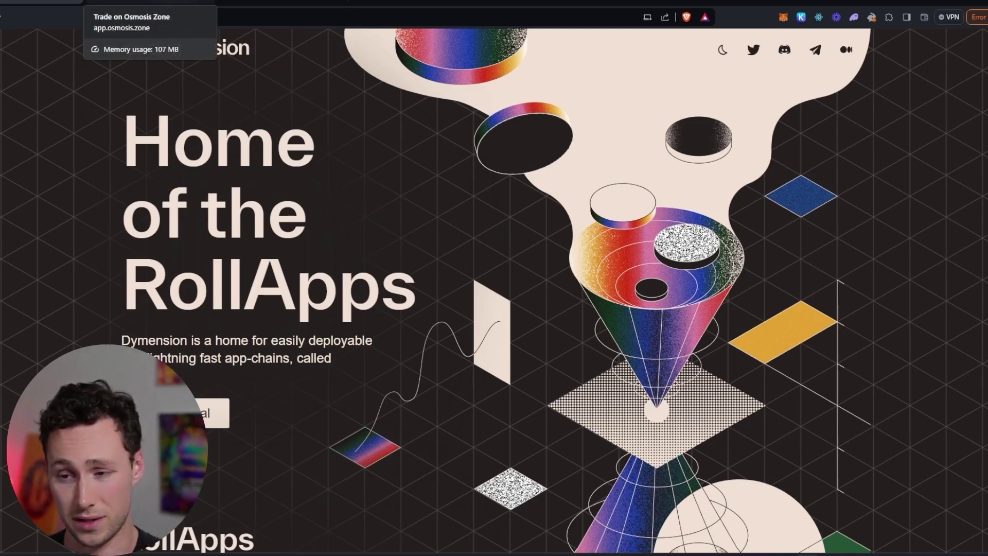
left_click(802, 17)
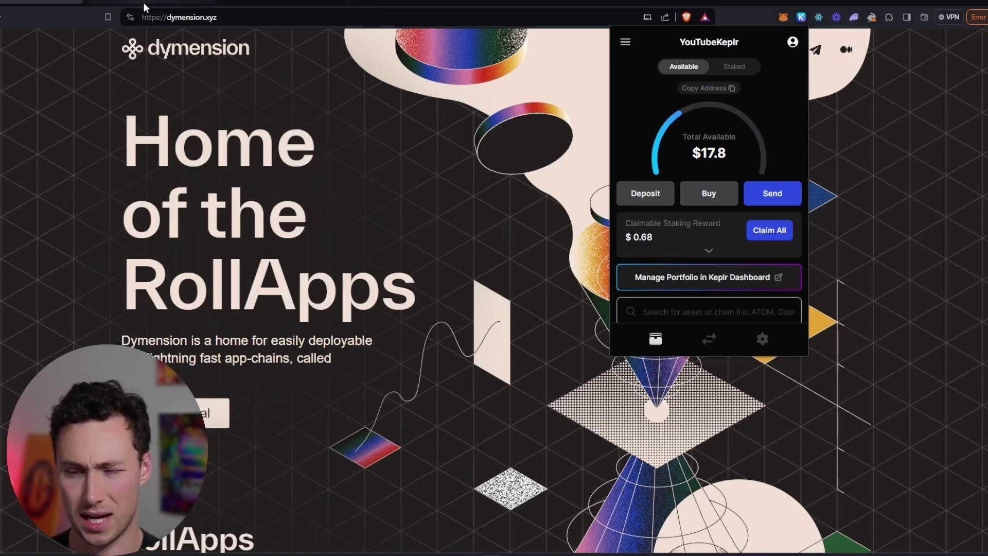
left_click(282, 2)
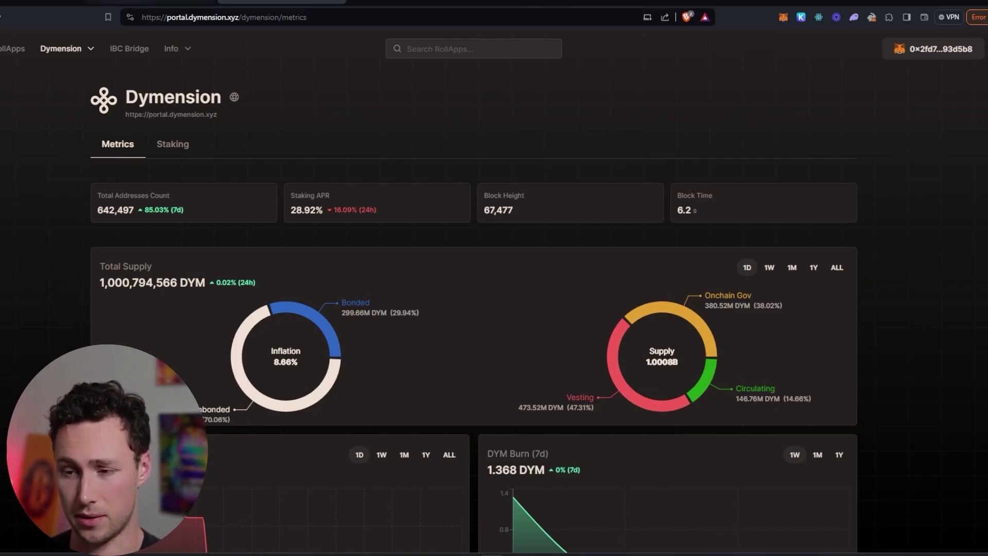
Step: Switch back to the dymension.xyz 'Home of the RollApps' page
key("ctrl+1")
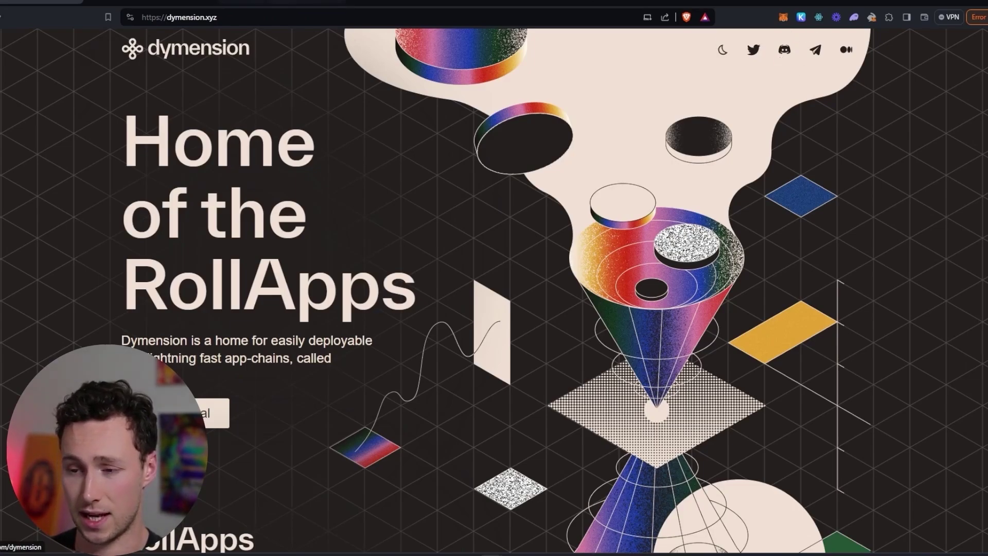
Step: Look over the Keplr asset list and open Osmosis Swap set to ATOM to OSMO
left_click(803, 18)
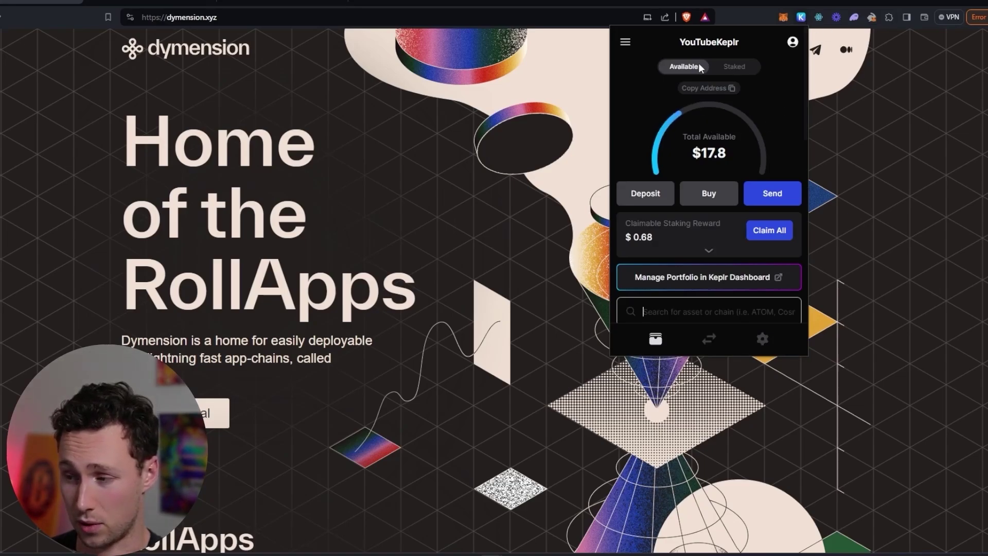
scroll(735, 126, "down", 5)
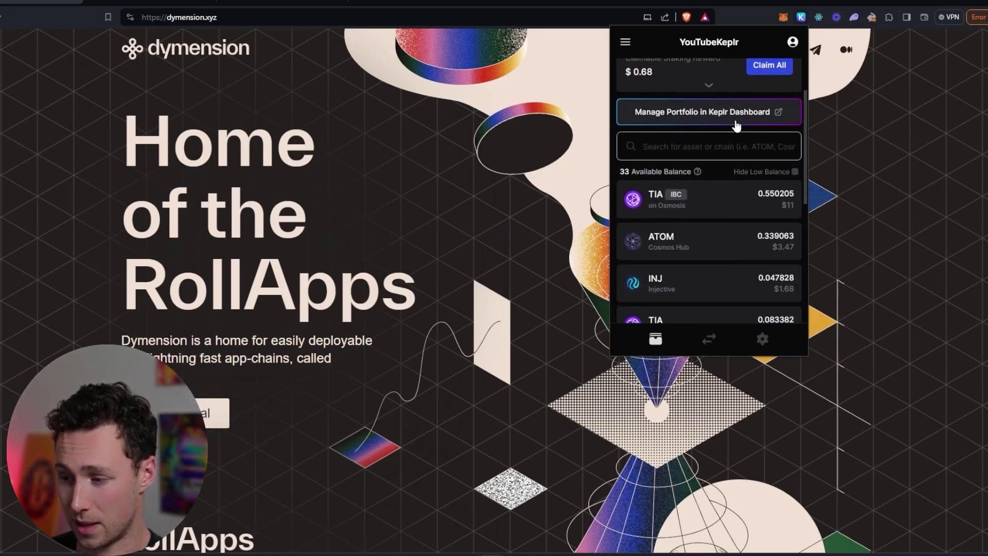
scroll(717, 166, "down", 3)
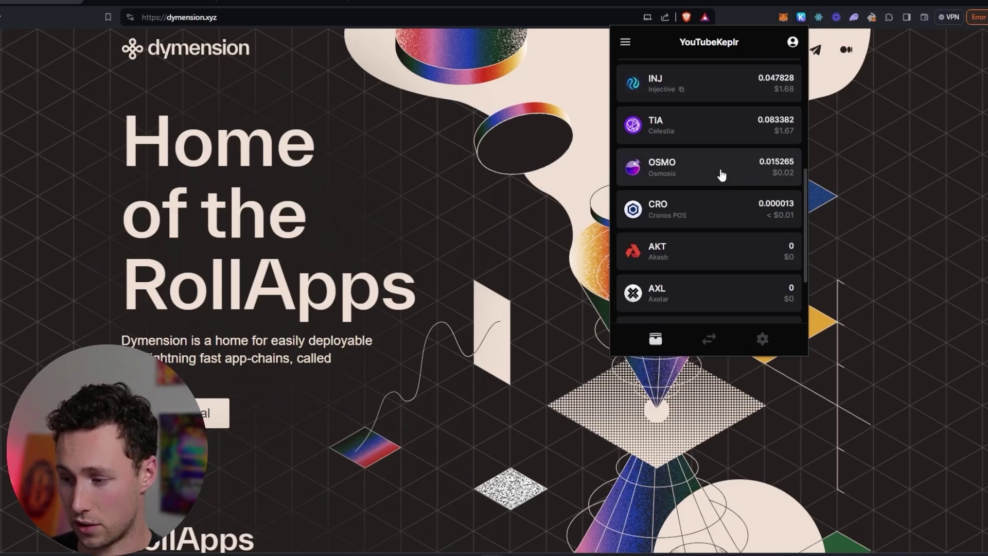
scroll(718, 227, "up", 4)
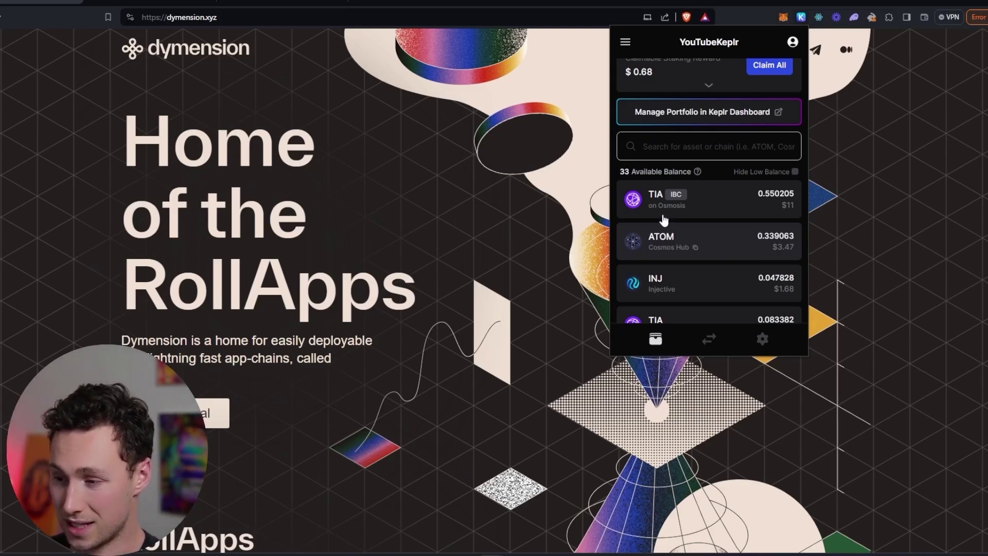
left_click(664, 237)
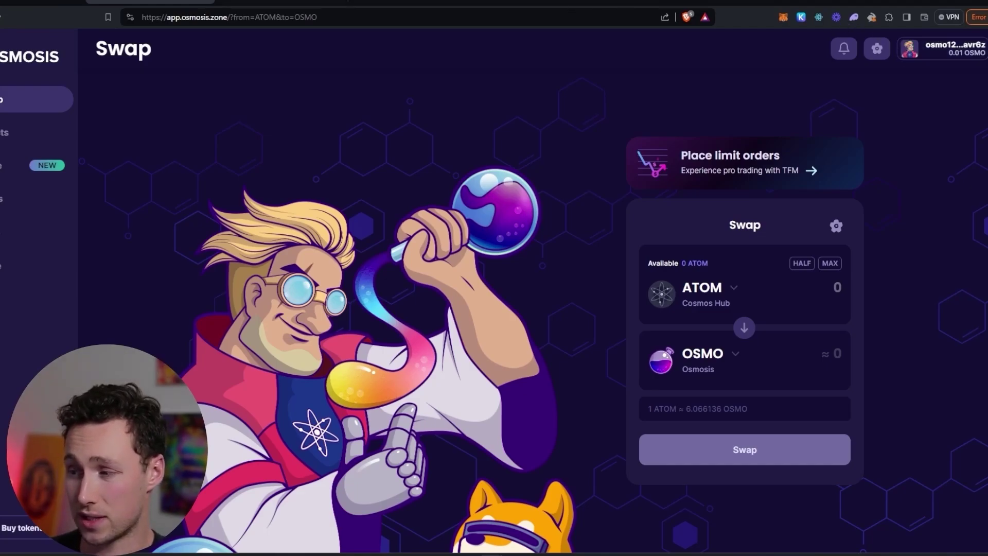
Step: Return to dymension.xyz and reopen Keplr showing $17.8 available
key("ctrl+shift+Tab")
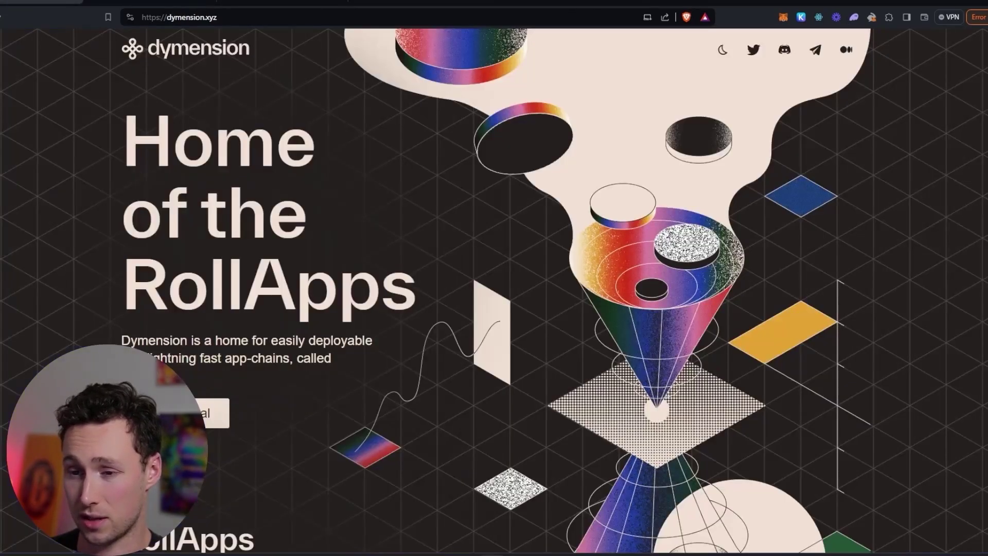
left_click(802, 17)
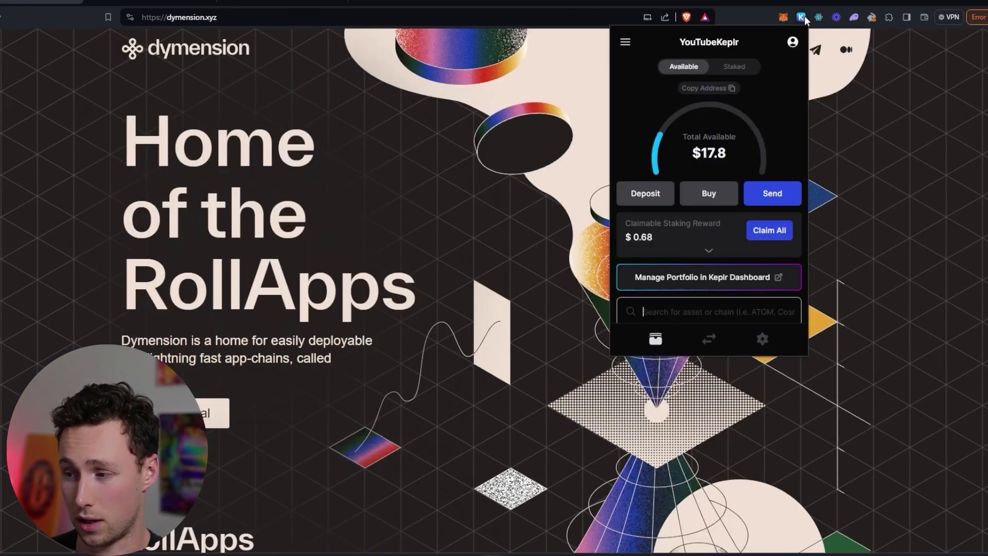
Step: In Keplr's swap, set the receiving asset to DYM by searching 'dym'
left_click(709, 338)
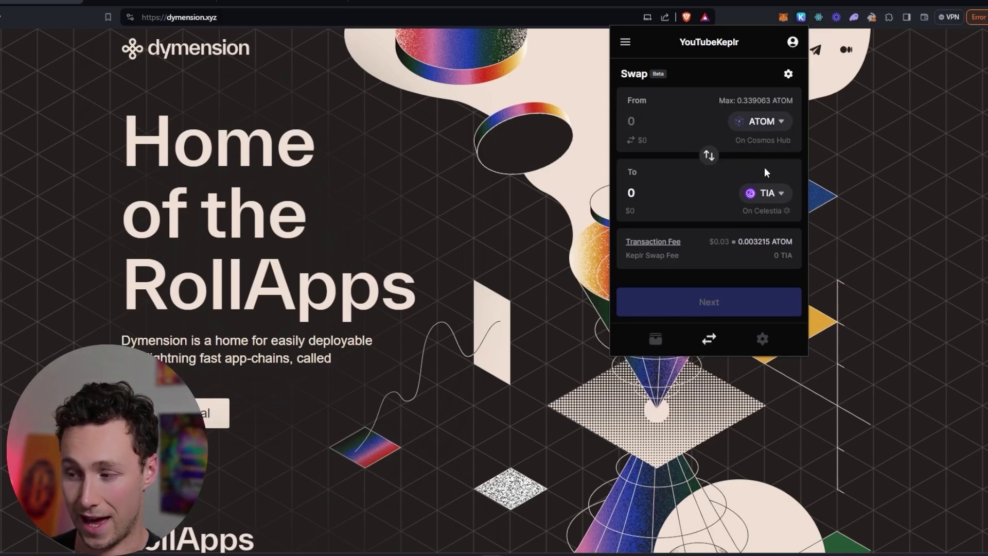
left_click(776, 194)
scroll(710, 222, "down", 3)
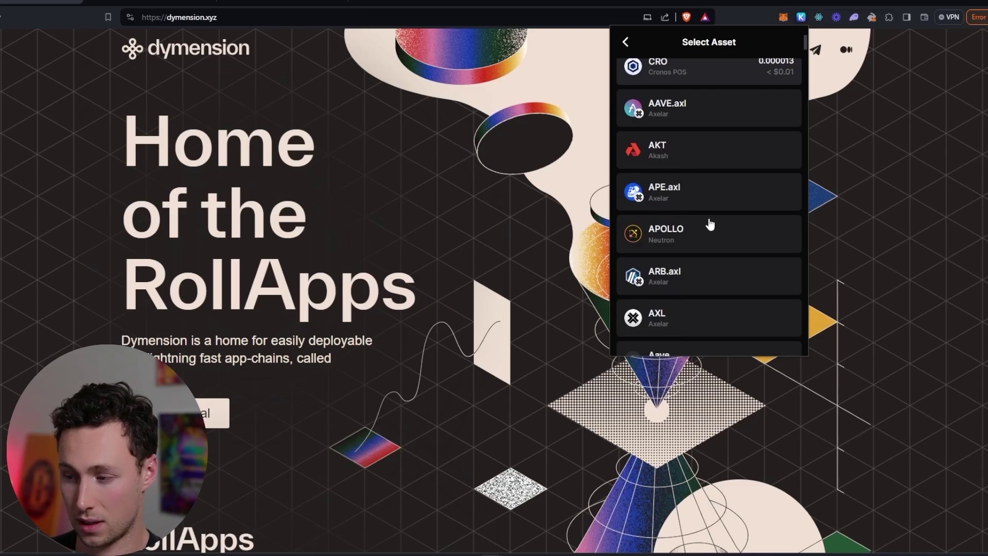
scroll(710, 225, "down", 10)
scroll(709, 261, "up", 14)
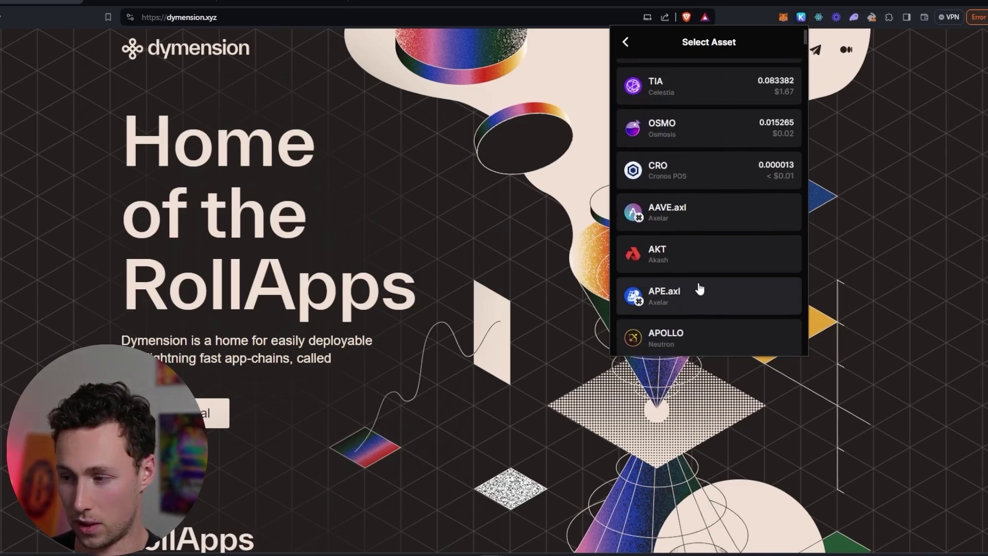
scroll(700, 289, "up", 3)
left_click(689, 75)
type("dym")
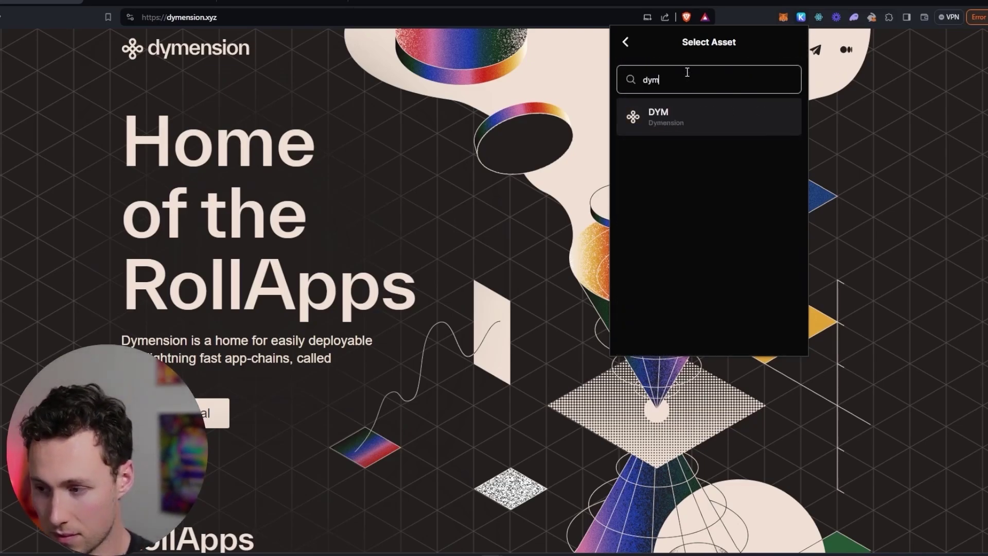
left_click(670, 121)
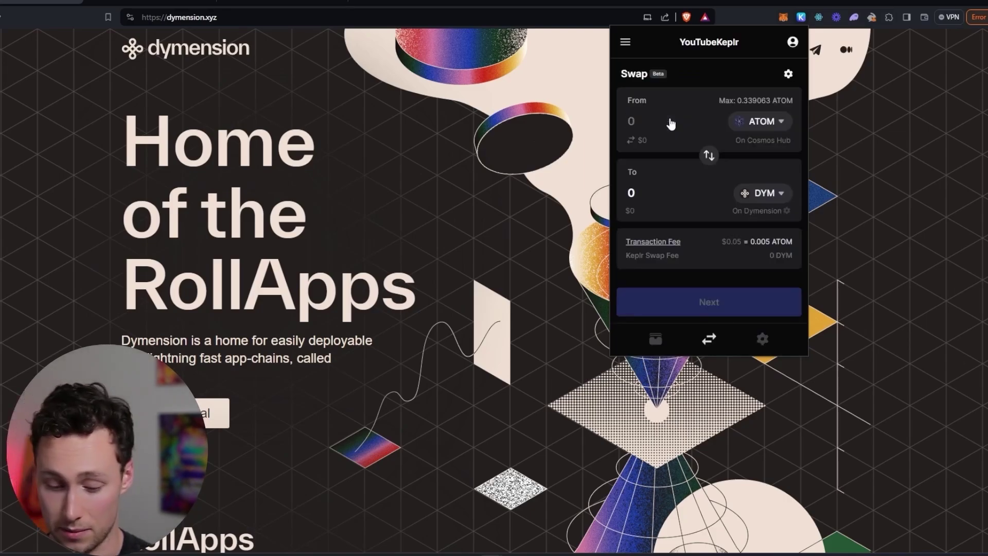
Step: Swap 0.1 ATOM for DYM and approve the transaction
type("0.1")
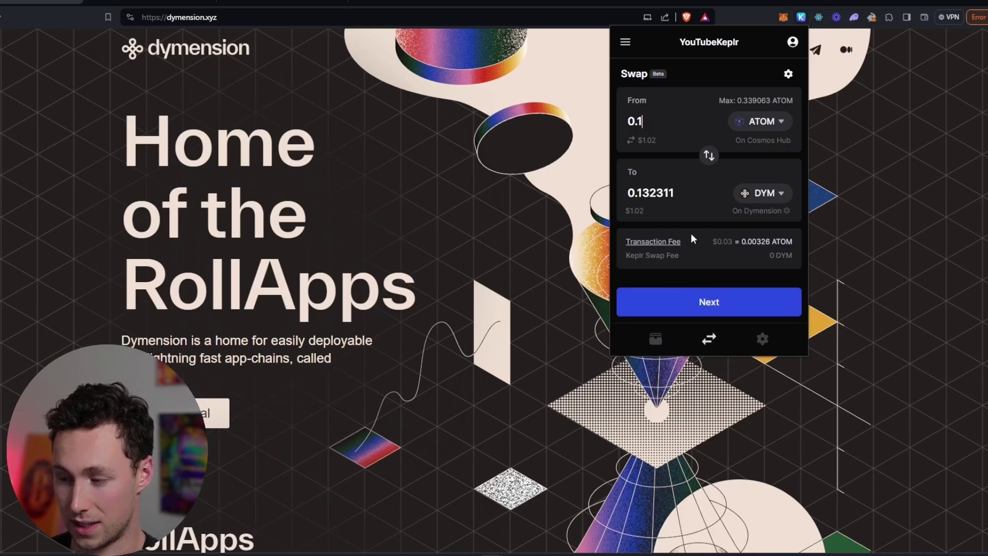
left_click(710, 308)
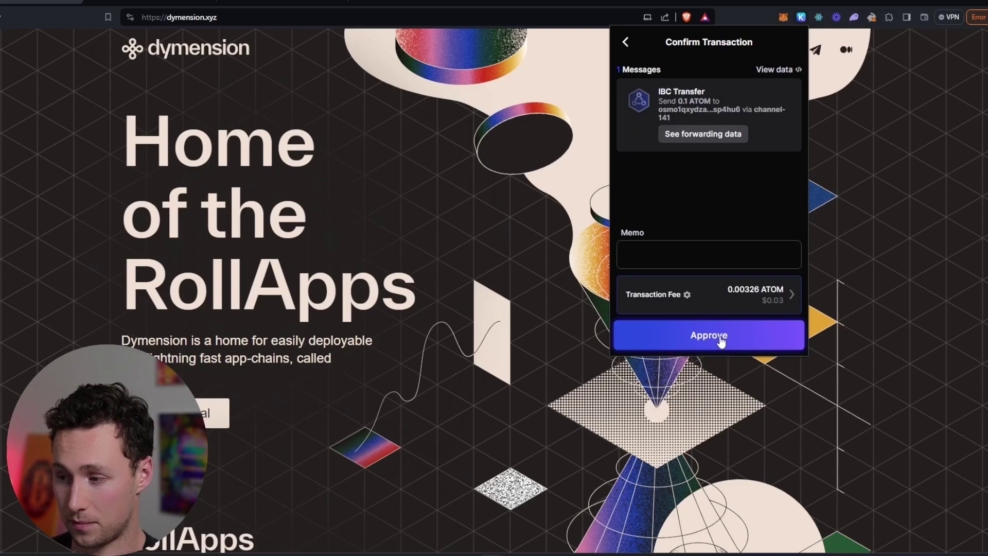
left_click(720, 338)
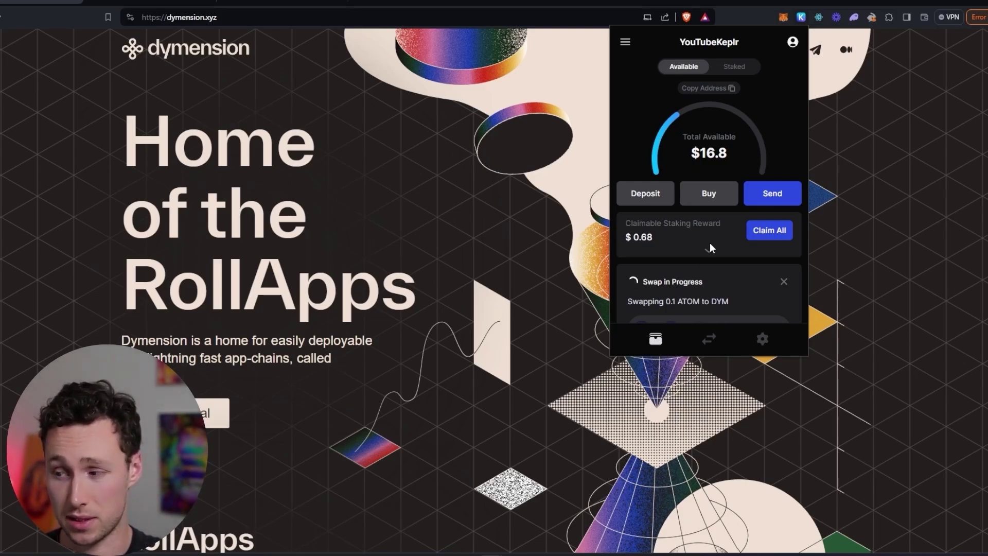
Step: Wait for the swap to succeed and confirm 0.132336 DYM ($1.02) in the holdings
scroll(733, 265, "down", 1)
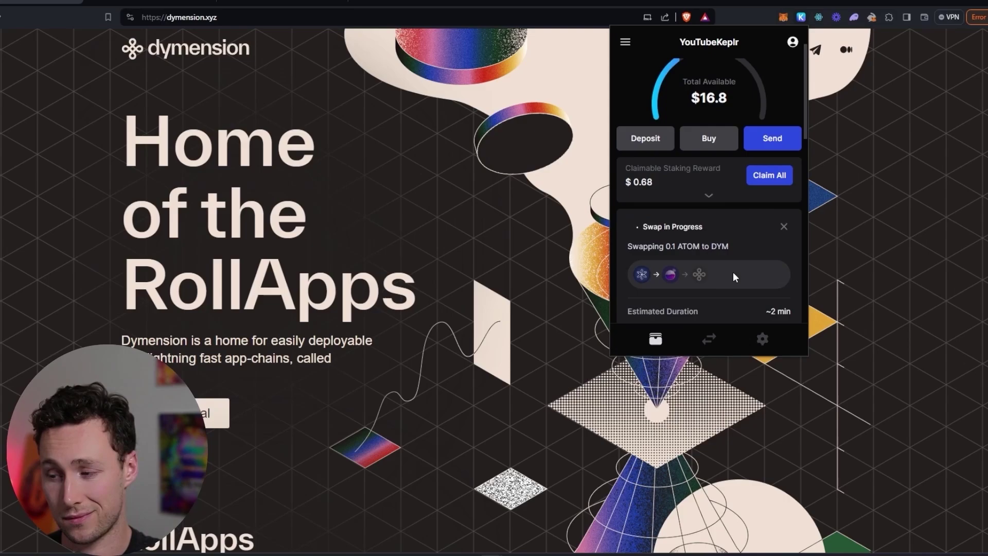
scroll(733, 272, "down", 1)
scroll(733, 272, "up", 1)
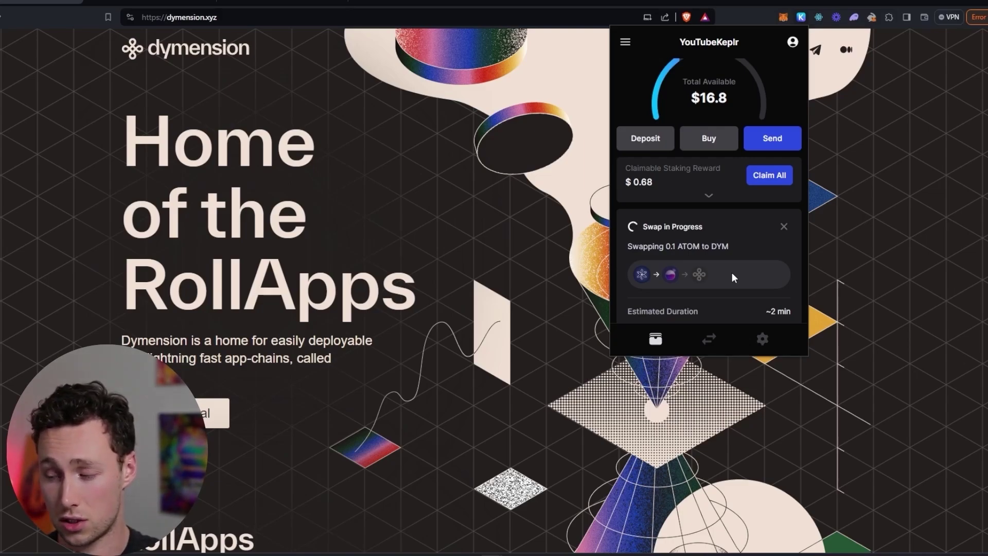
scroll(732, 277, "down", 1)
scroll(732, 277, "up", 1)
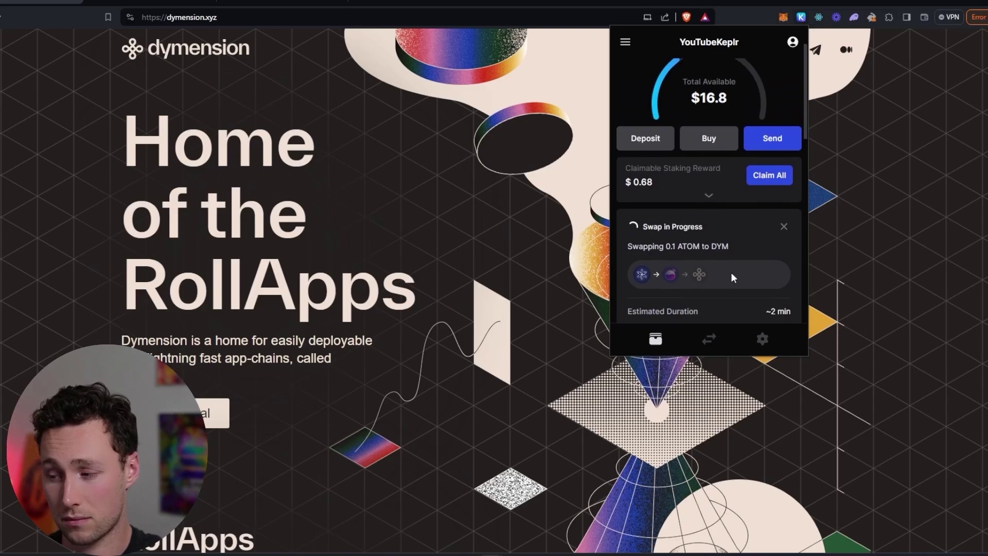
scroll(732, 277, "down", 1)
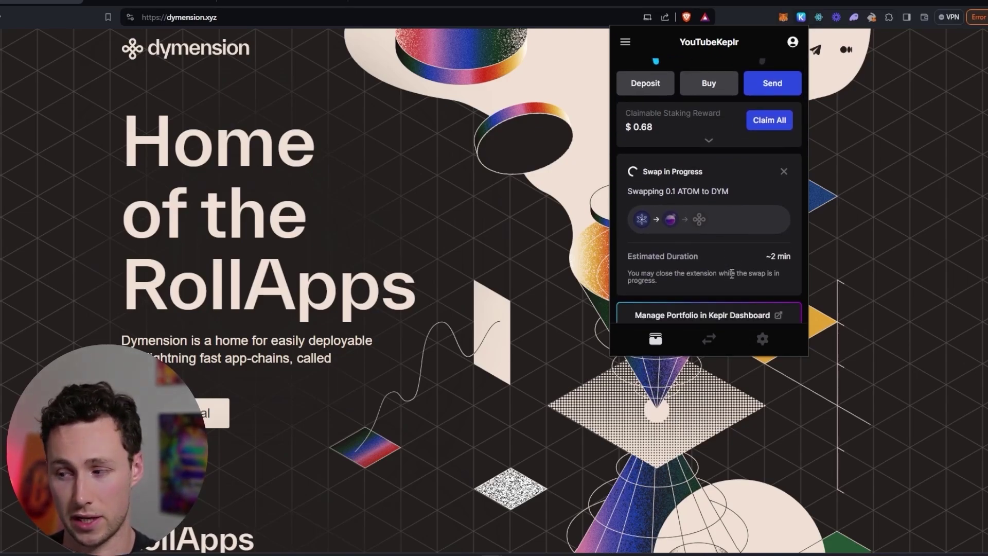
scroll(736, 265, "up", 1)
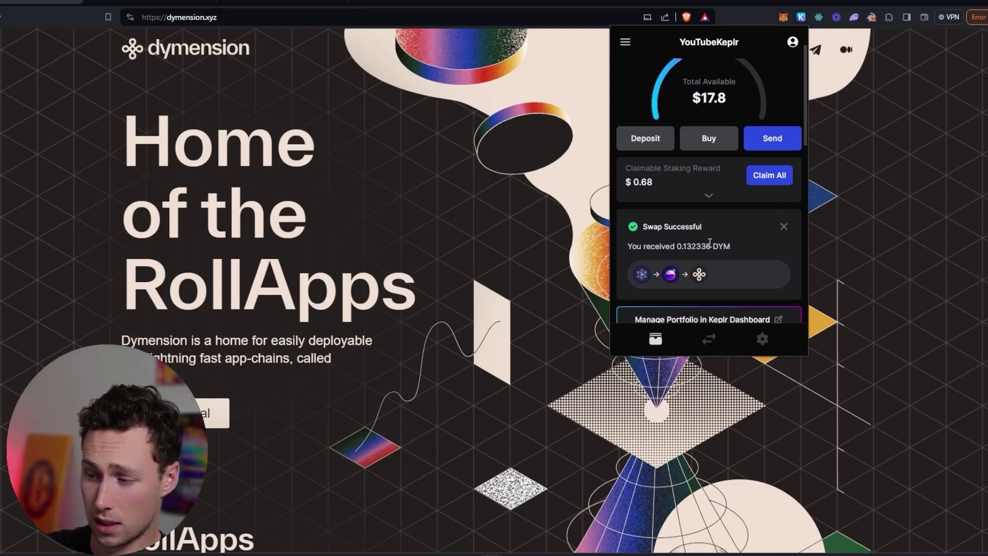
scroll(680, 177, "down", 6)
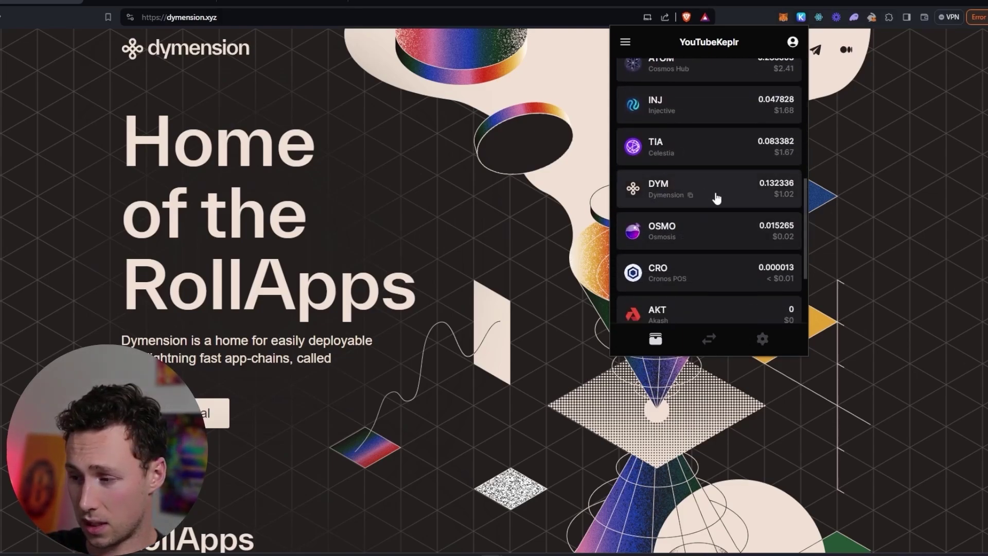
scroll(697, 197, "up", 4)
scroll(703, 203, "down", 4)
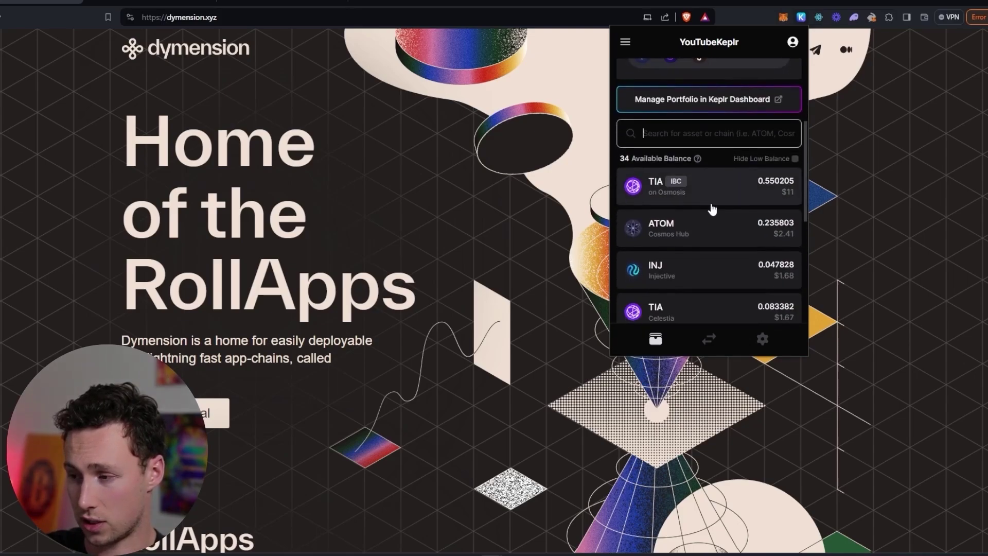
left_click(627, 43)
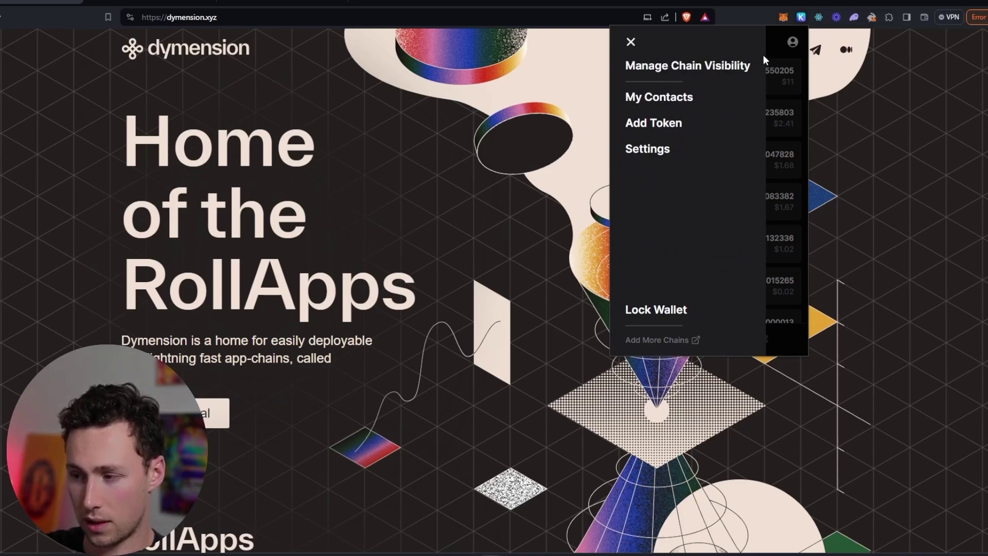
Step: Review the Select Chains list under Manage Chain Visibility, then close the Keplr popup
left_click(631, 42)
left_click(627, 43)
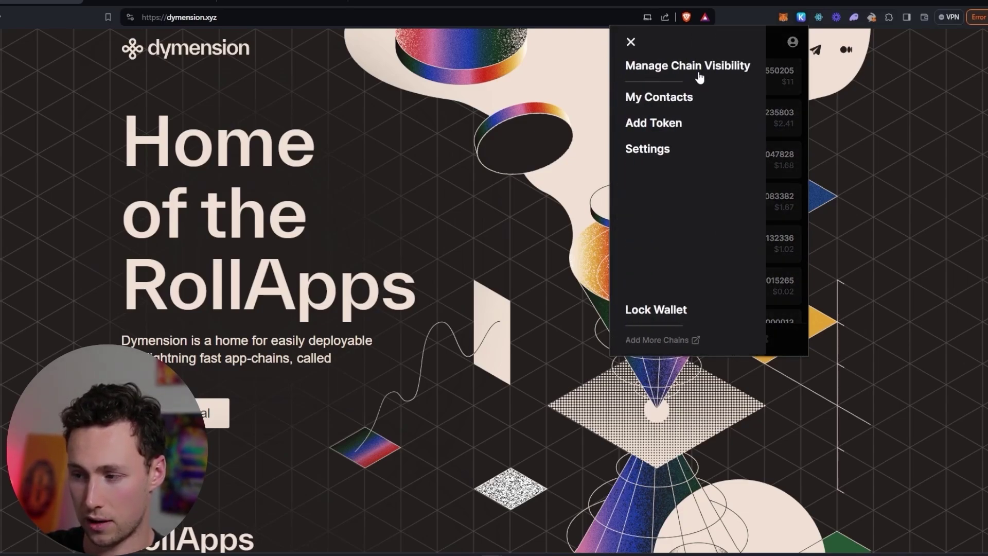
left_click(699, 77)
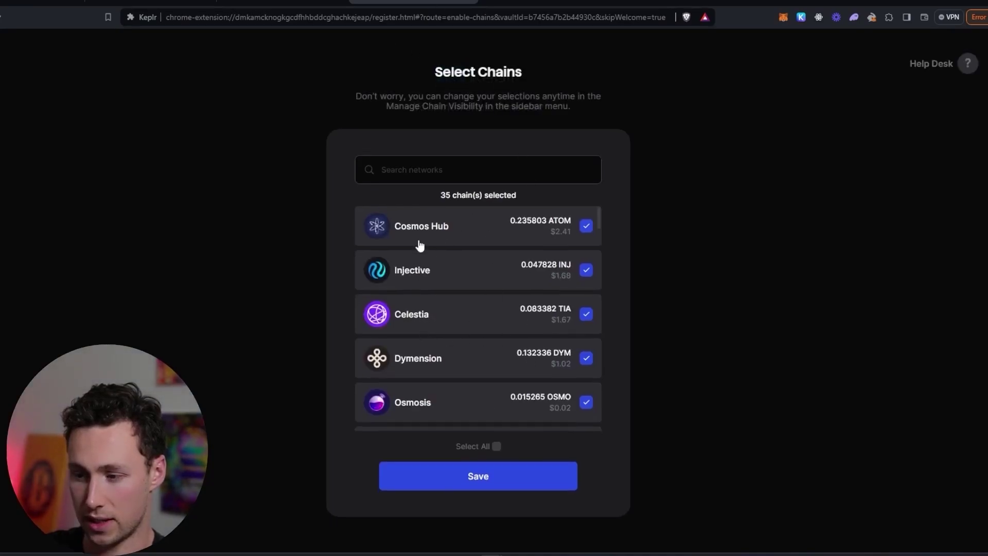
scroll(453, 267, "down", 10)
scroll(453, 262, "up", 10)
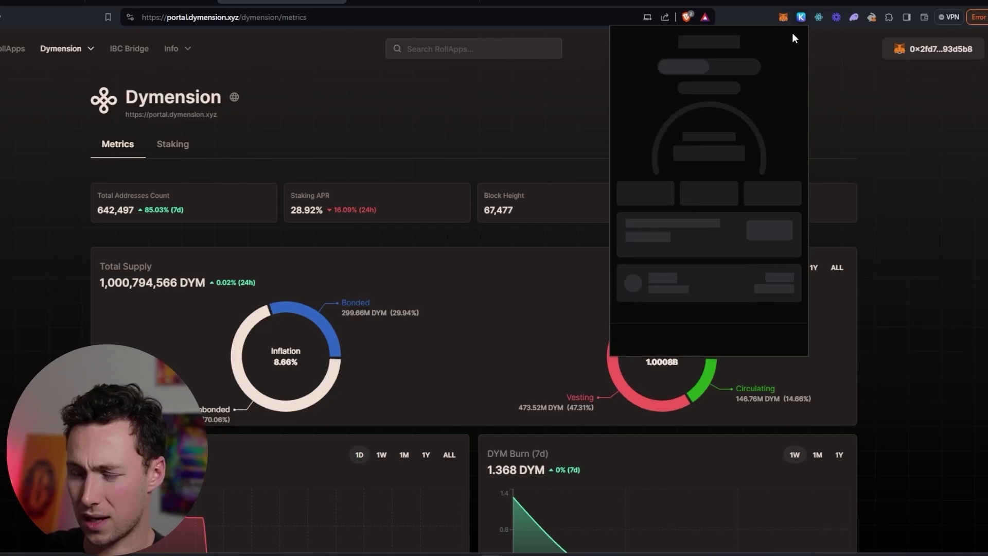
scroll(662, 164, "down", 3)
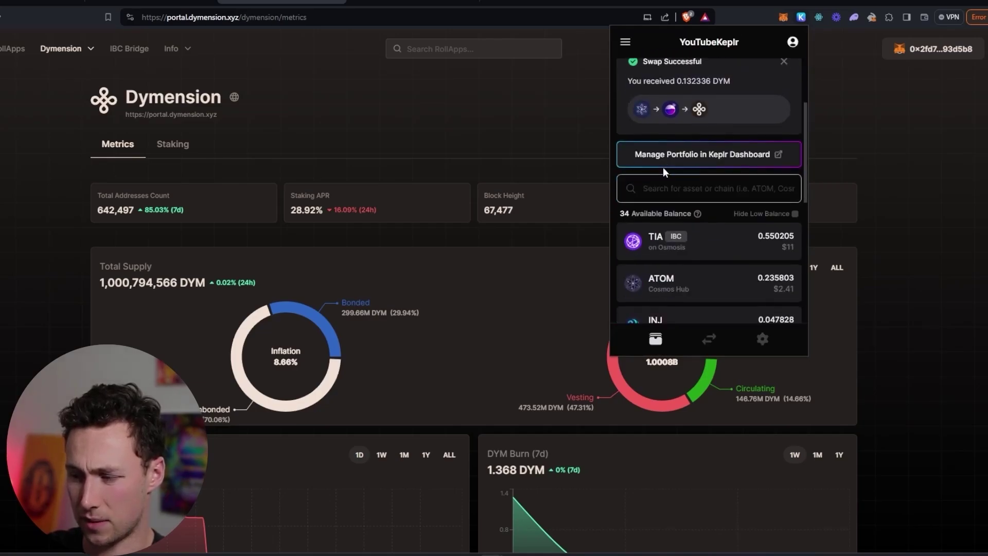
scroll(737, 229, "down", 6)
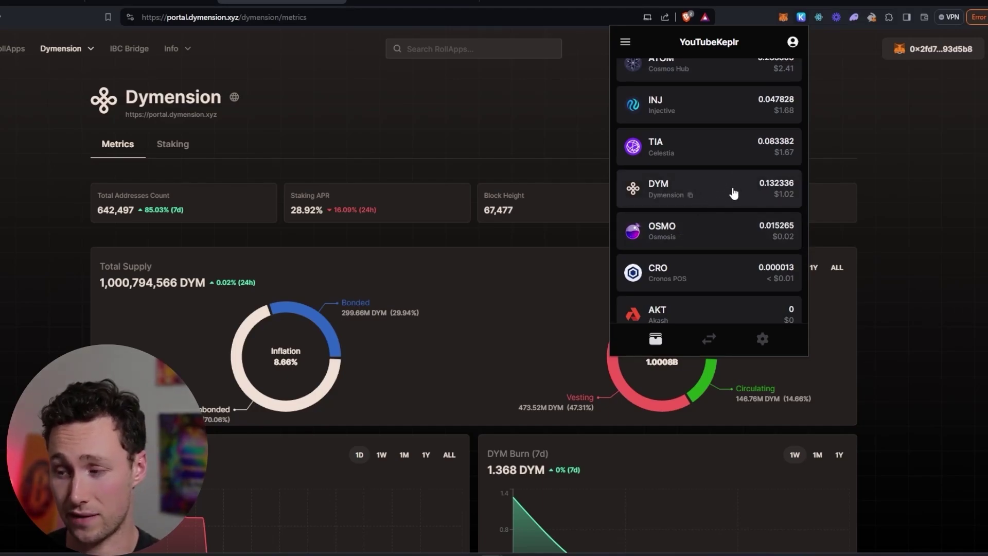
left_click(223, 98)
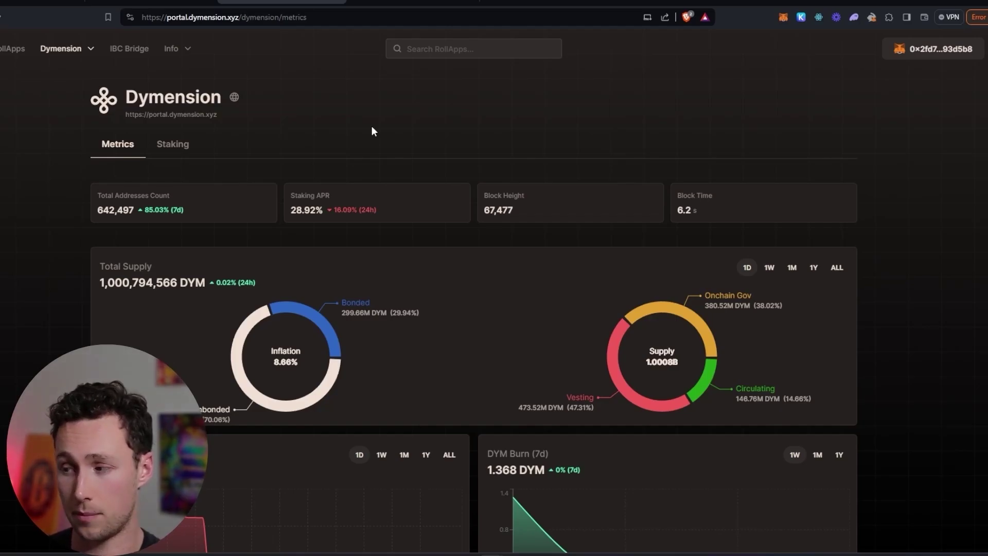
Step: Connect MetaMask to the portal, showing 0.00 DYM, and copy its wallet address
left_click(953, 49)
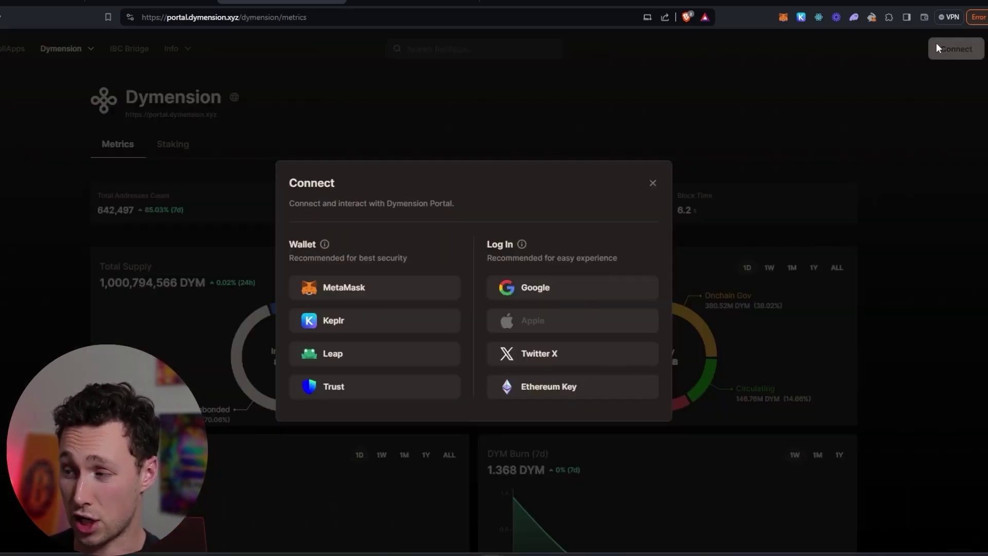
left_click(346, 288)
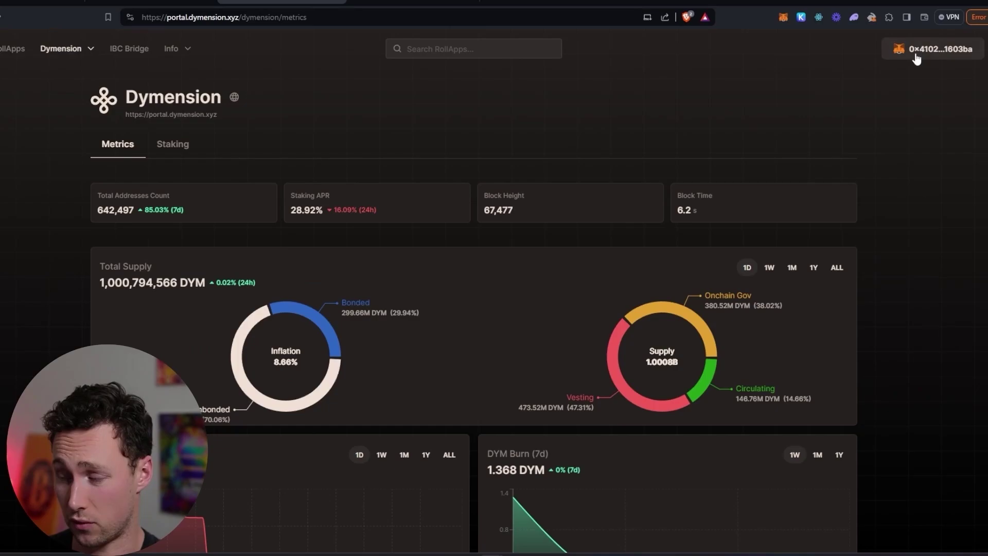
left_click(921, 53)
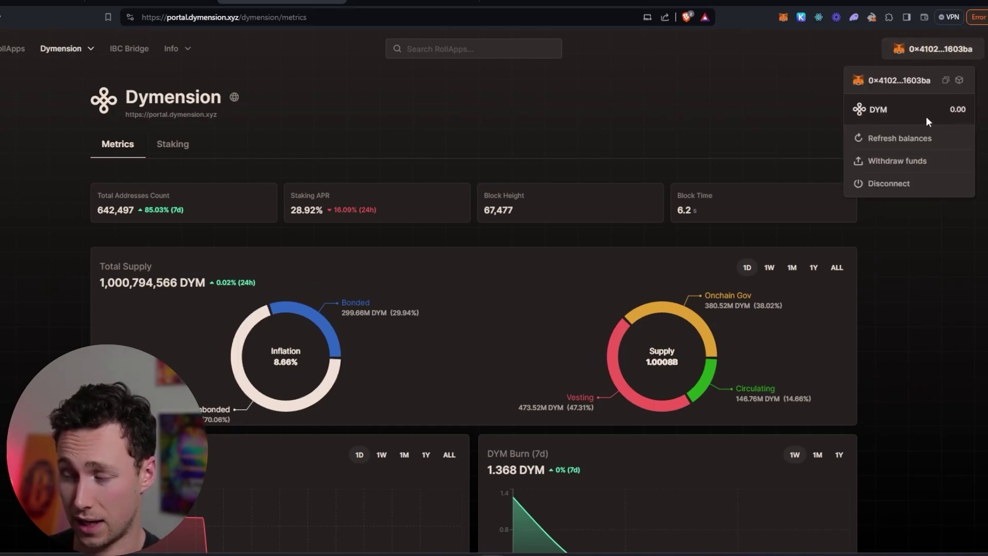
left_click(947, 81)
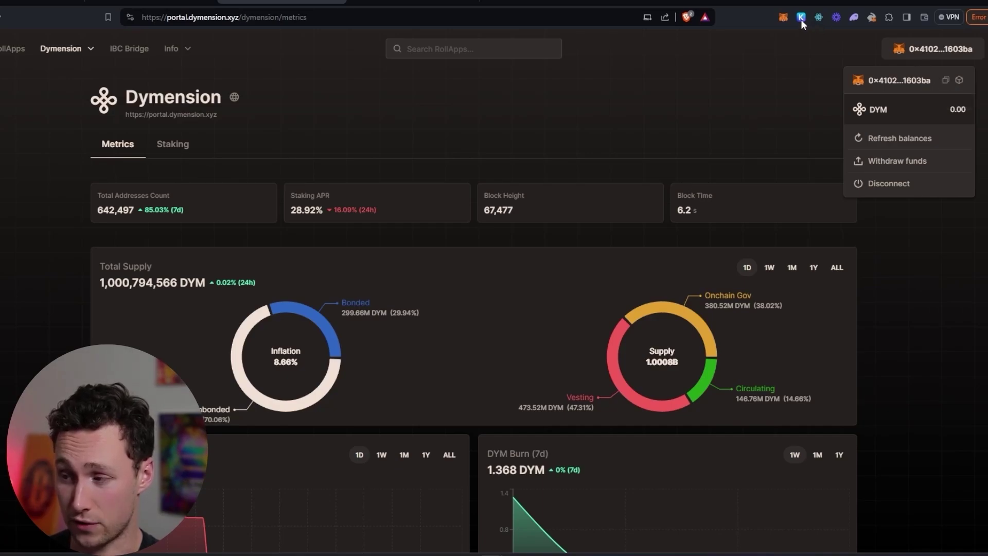
left_click(947, 82)
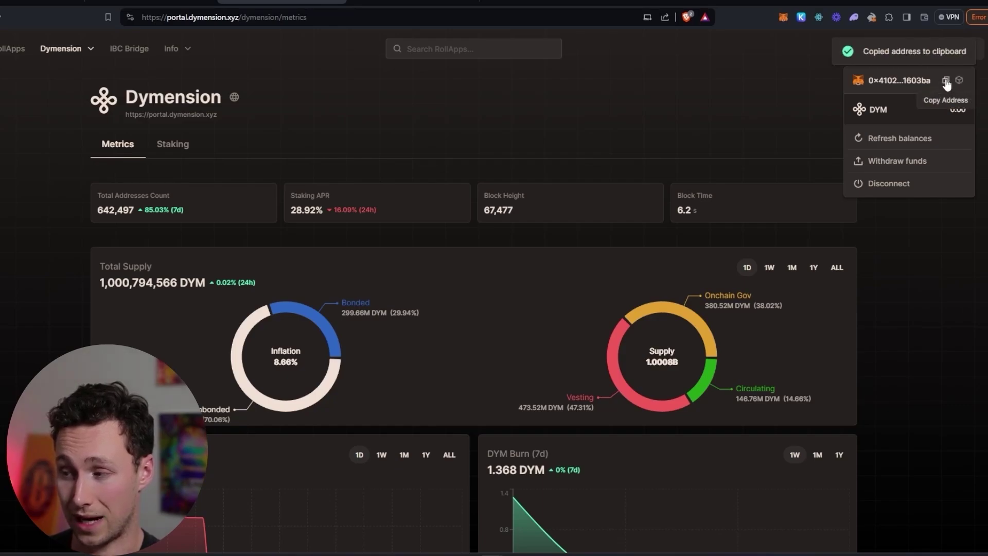
Step: Glance at MetaMask's network list, then dismiss MetaMask to return to the Metrics page
left_click(783, 18)
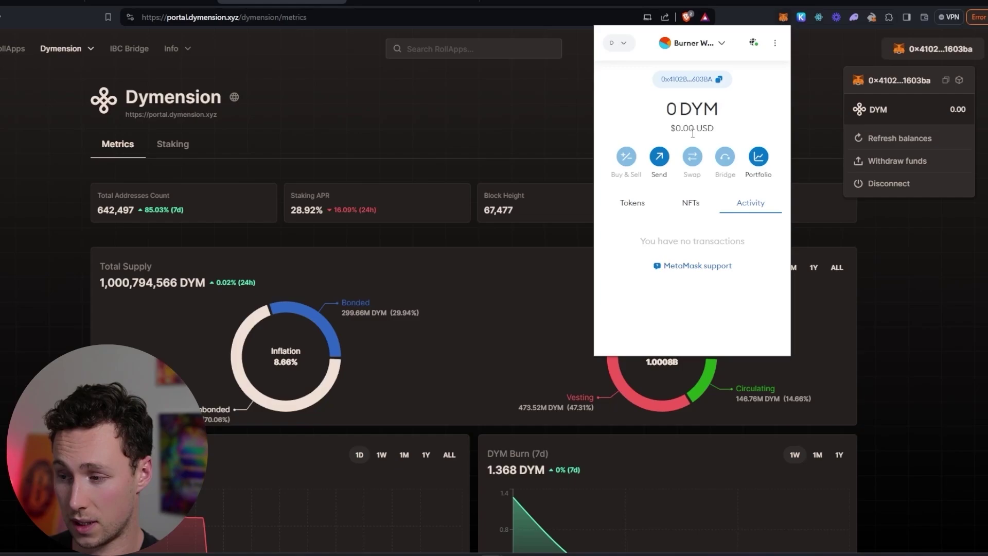
left_click(799, 18)
left_click(782, 16)
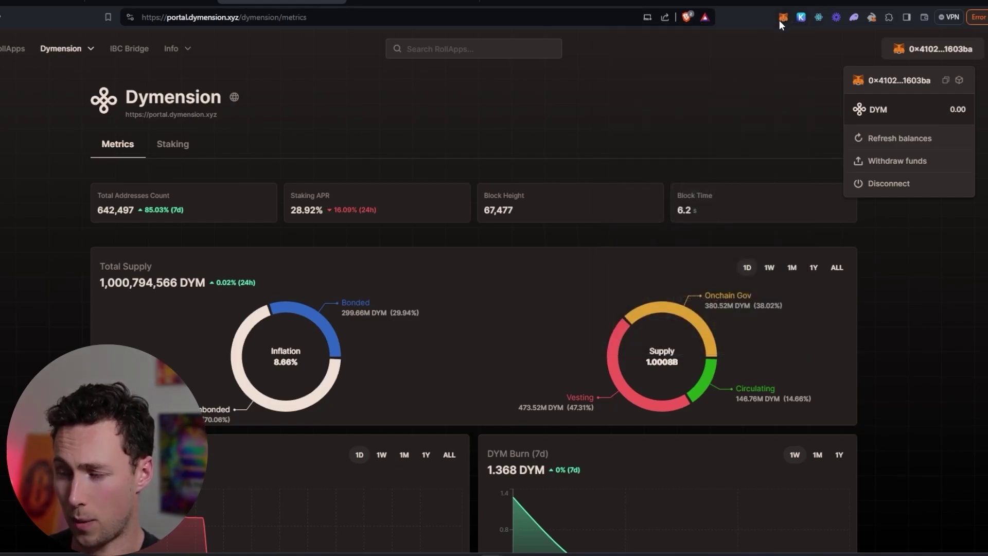
left_click(785, 18)
left_click(628, 45)
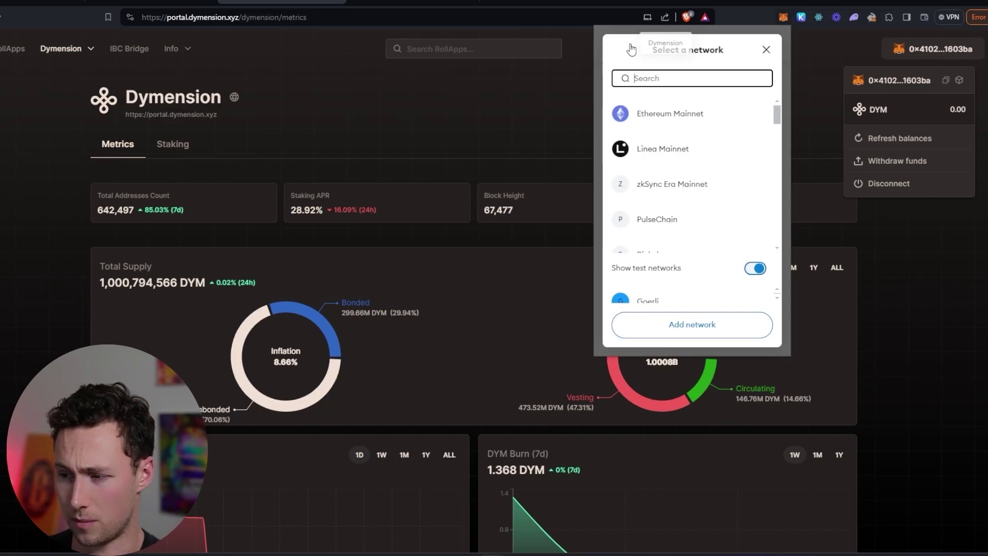
scroll(729, 214, "down", 5)
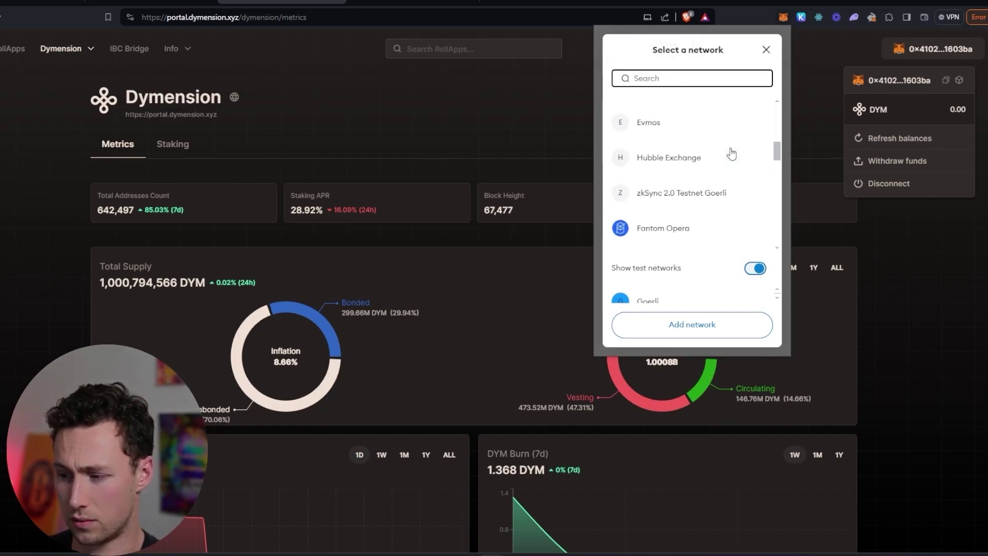
scroll(729, 214, "up", 3)
left_click(767, 50)
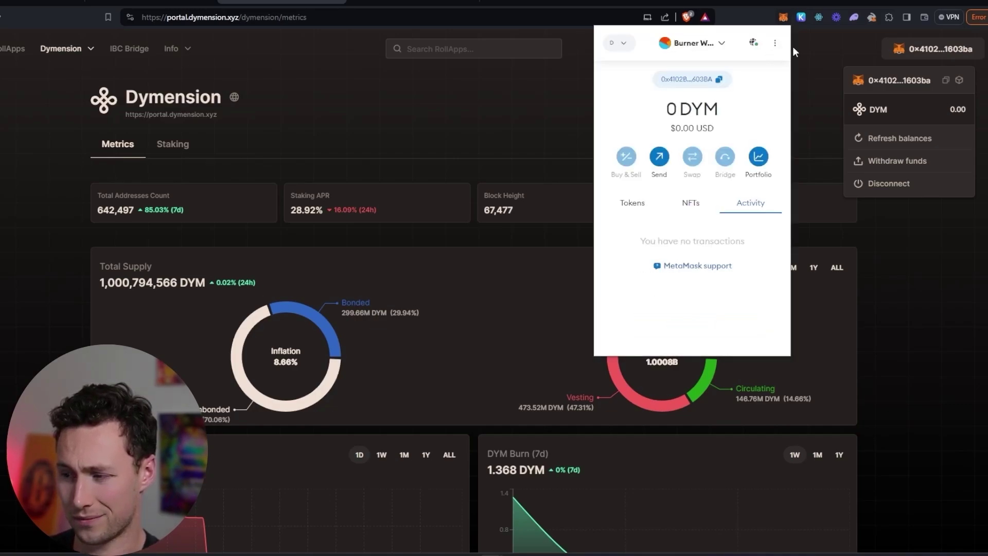
left_click(891, 56)
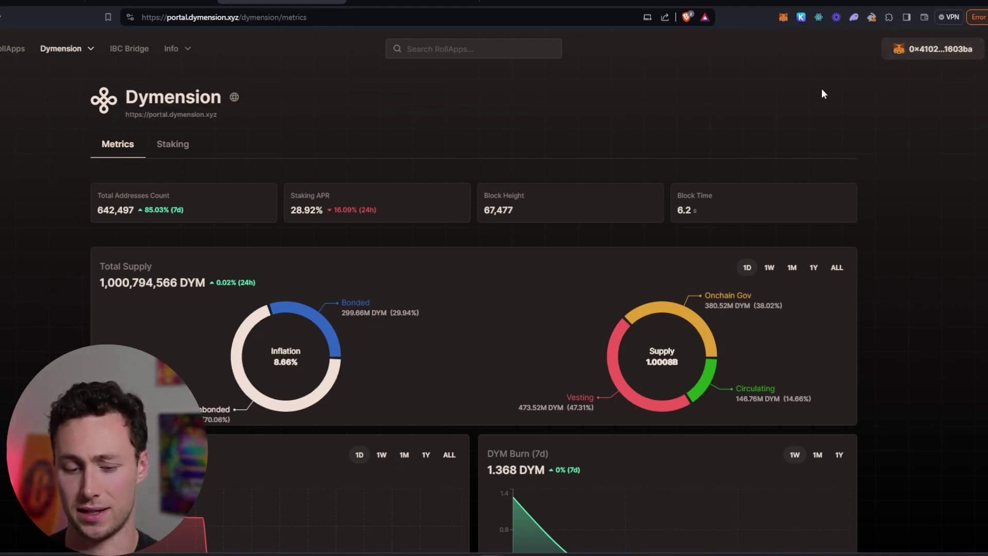
Step: Start a DYM send in Keplr with the copied MetaMask address as recipient
left_click(801, 18)
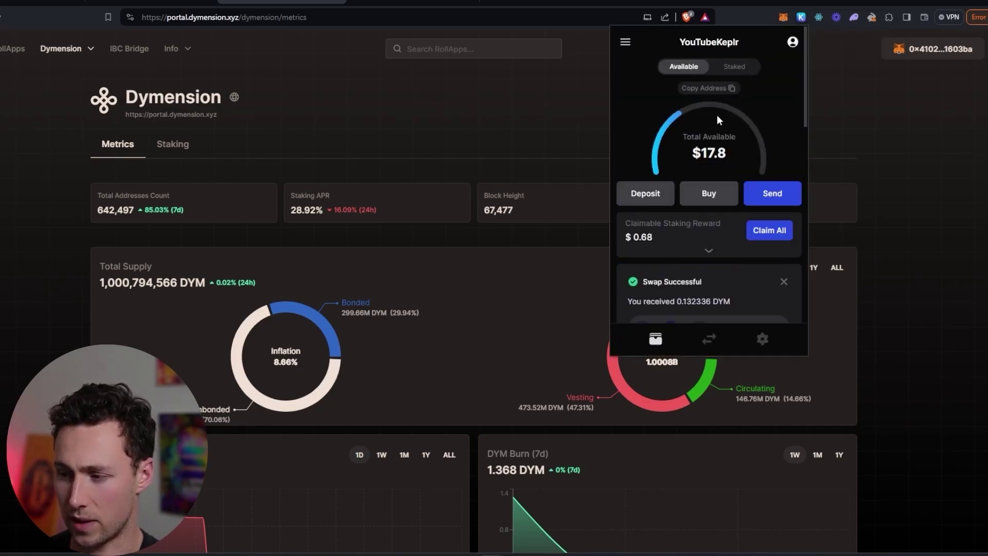
scroll(698, 178, "down", 5)
scroll(710, 194, "down", 4)
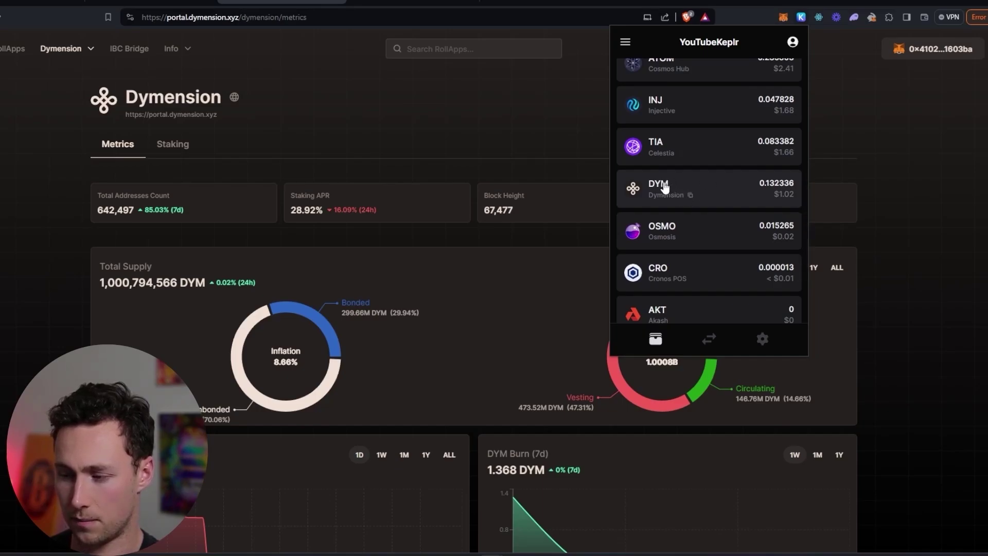
left_click(739, 194)
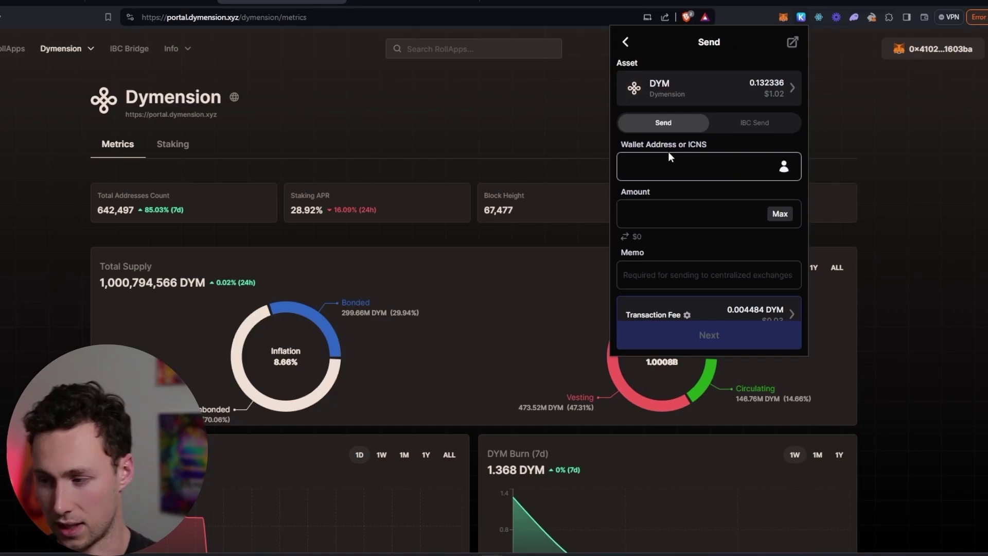
key("ctrl+v")
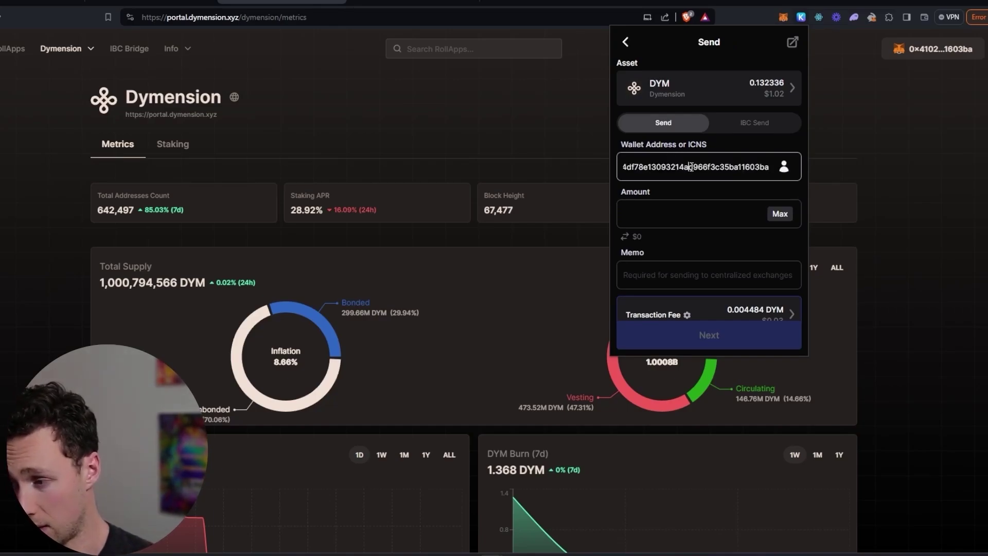
double_click(691, 166)
left_click(665, 171)
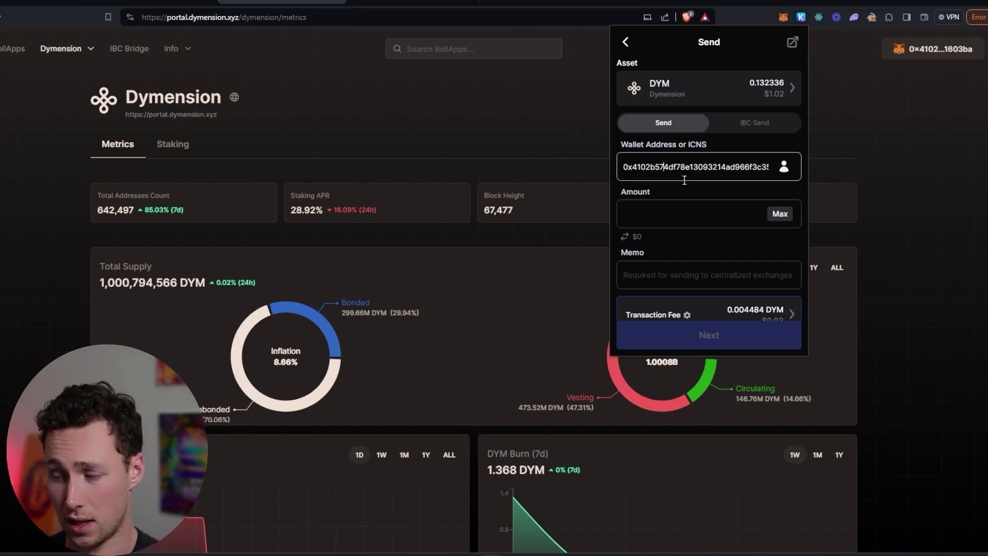
key("Left")
key("Left")
key("Left")
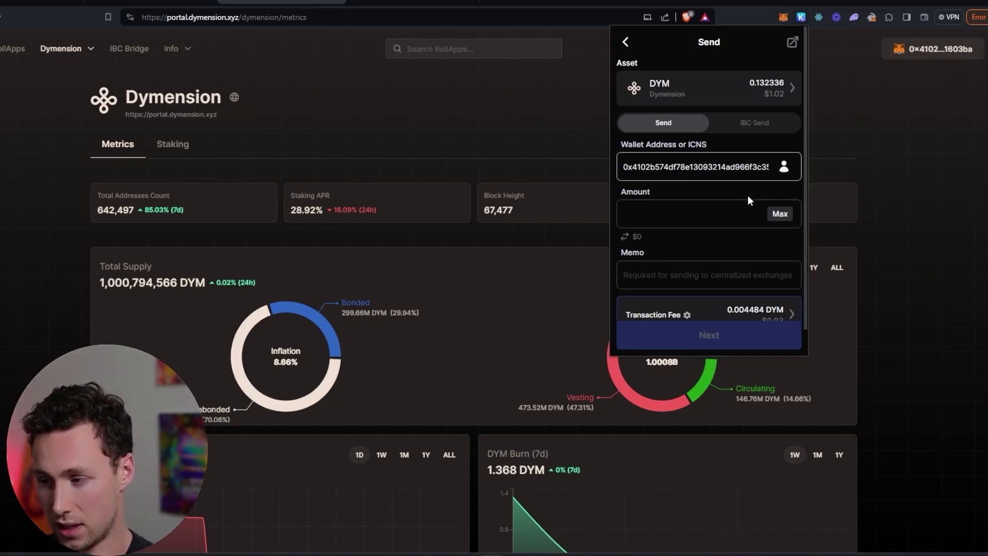
Step: Enter 0.12 DYM as the amount and continue to confirmation
left_click(691, 212)
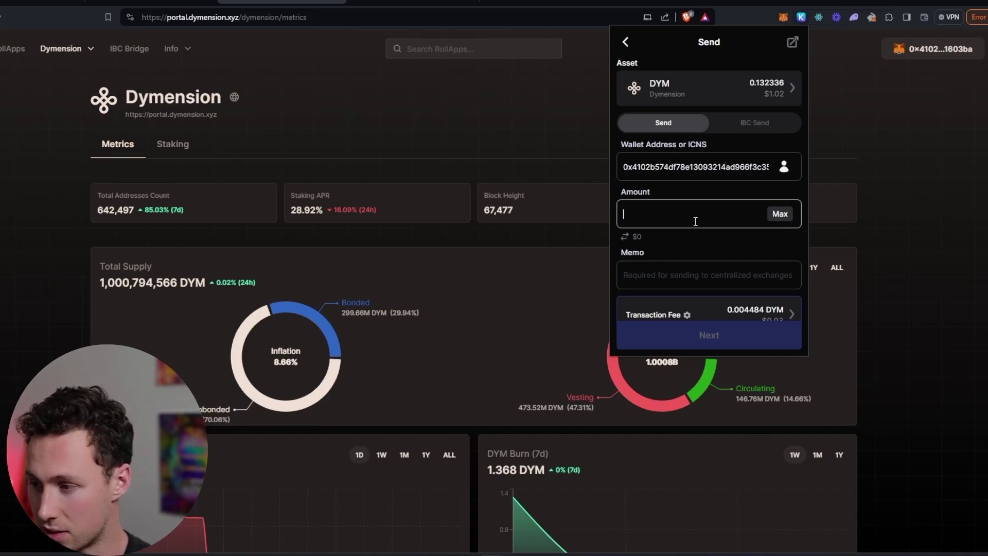
type("0.12")
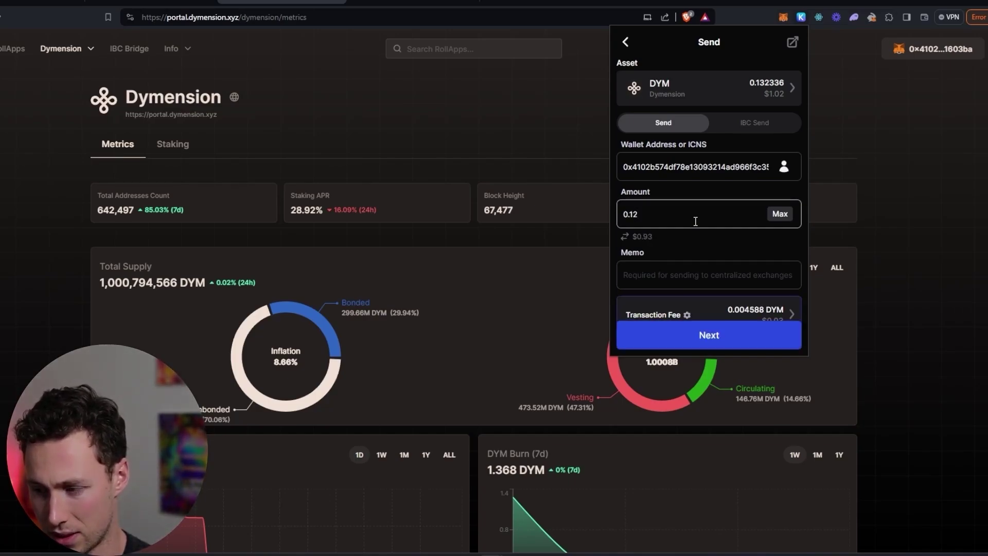
scroll(695, 221, "down", 1)
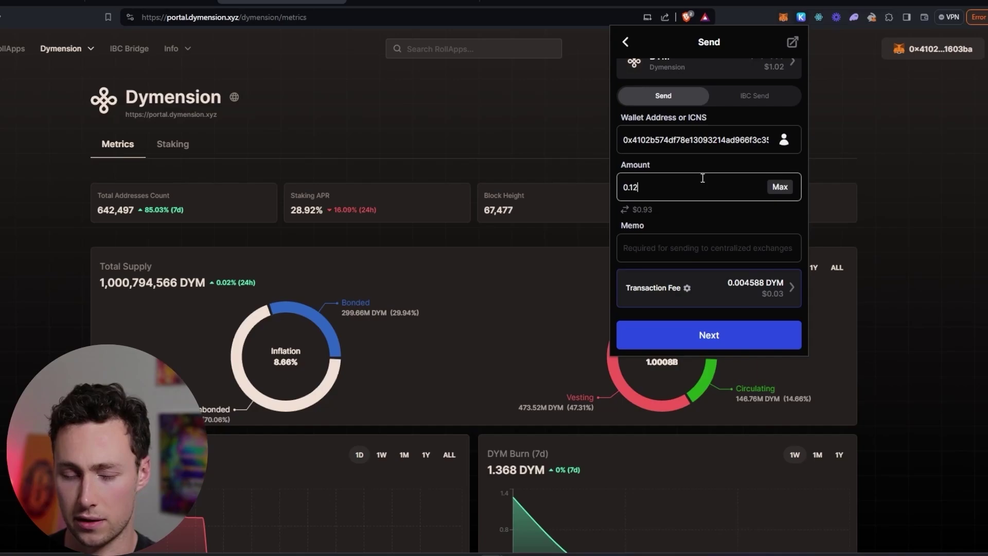
scroll(716, 229, "up", 1)
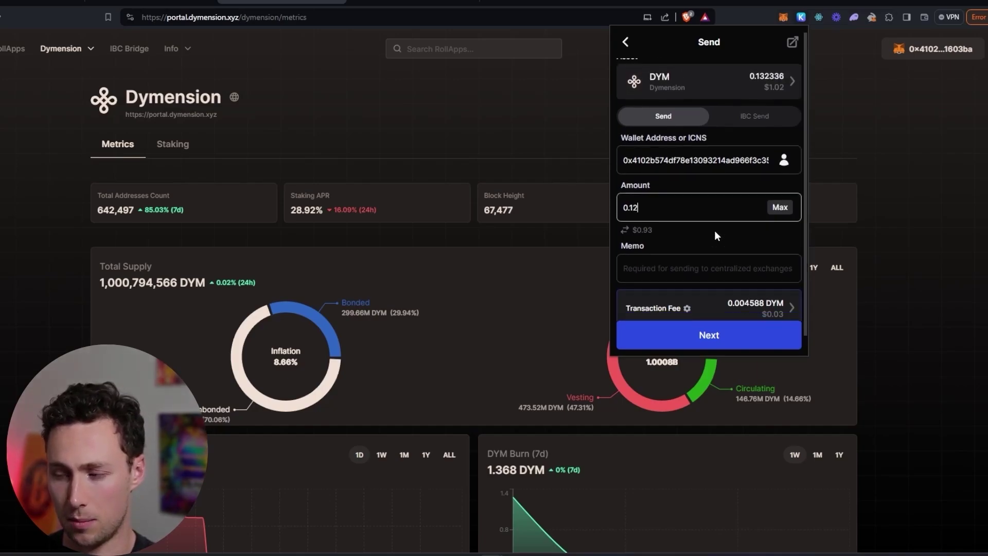
scroll(715, 230, "down", 1)
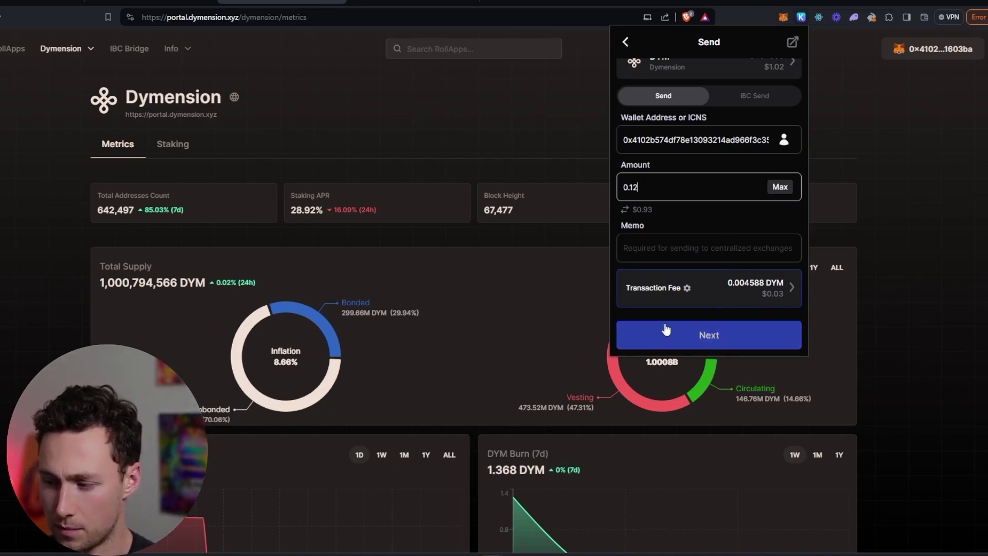
left_click(715, 335)
Step: Approve the 0.12 DYM transfer in Keplr, then refresh the portal wallet to show 0.12 DYM
left_click(715, 335)
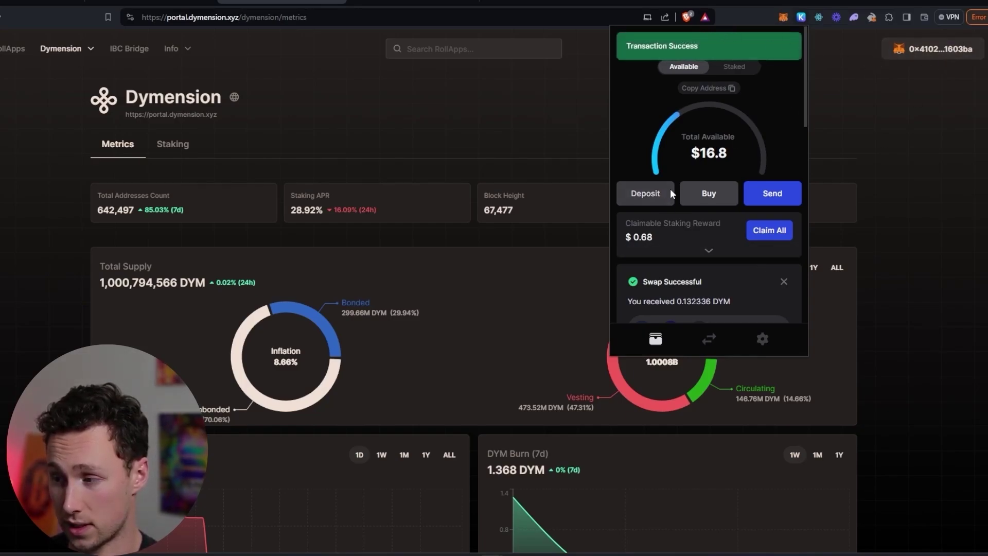
scroll(721, 252, "down", 5)
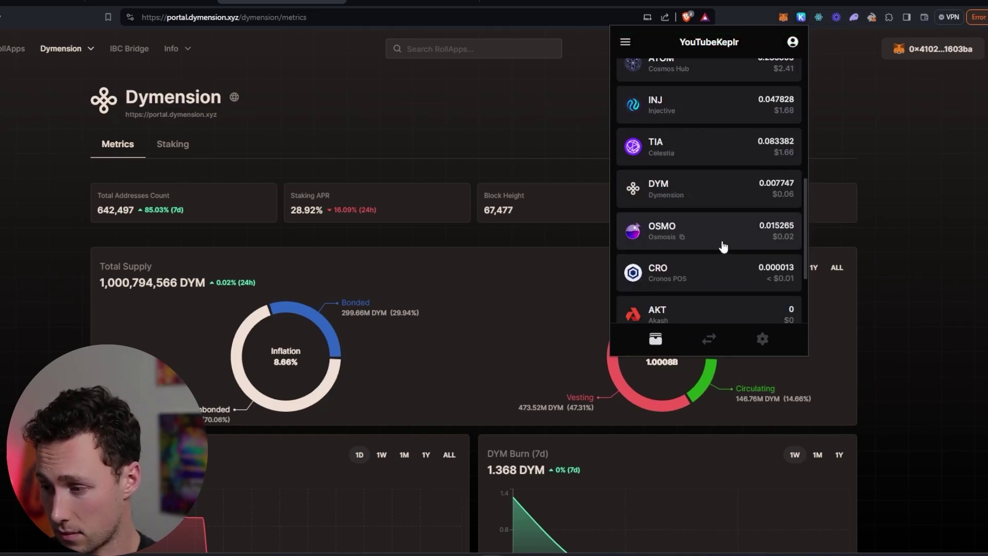
left_click(888, 133)
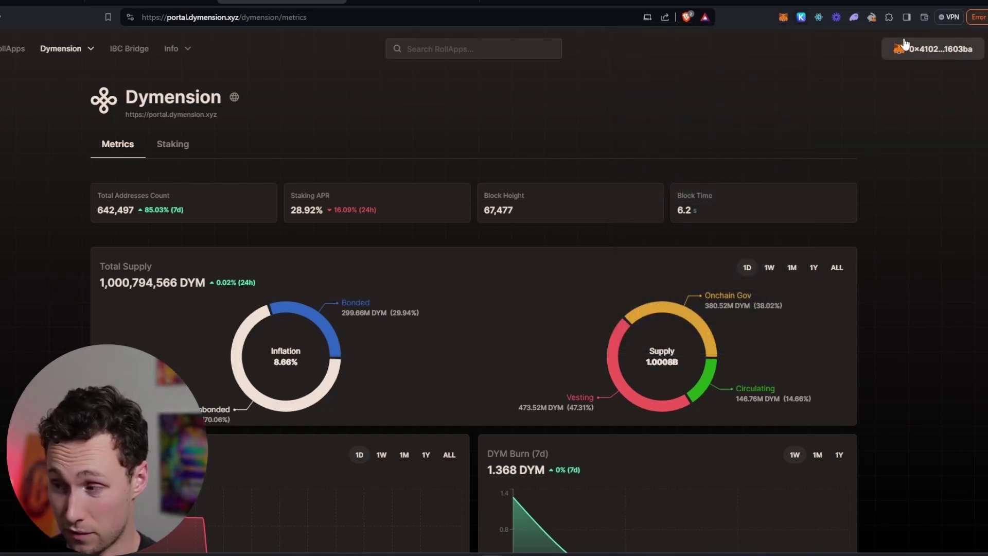
left_click(906, 46)
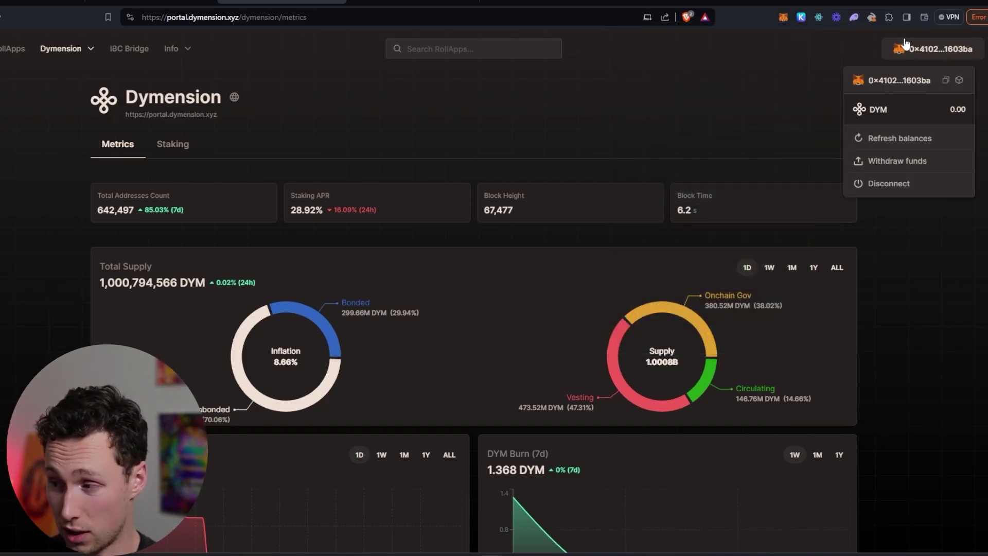
left_click(862, 144)
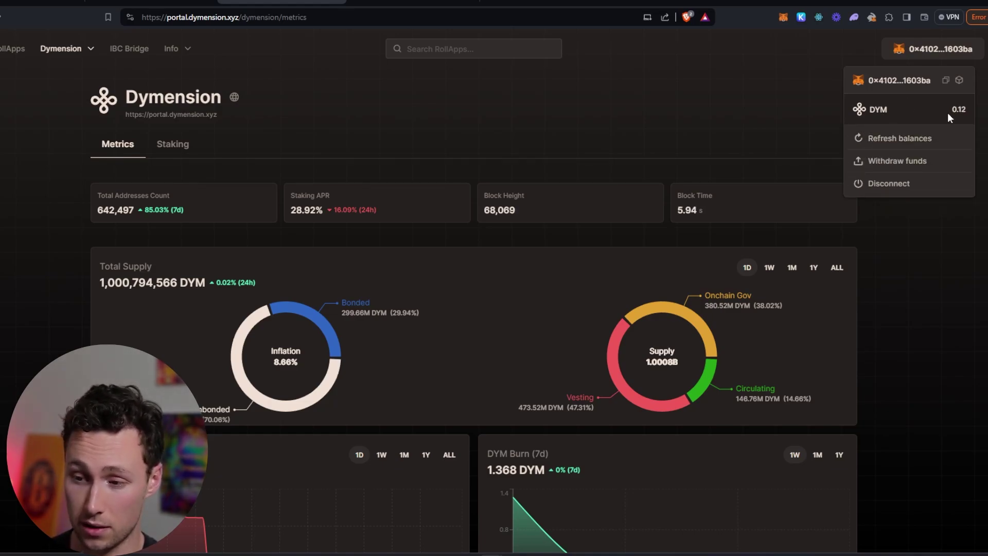
Step: Go to the staking page and scroll the All Validators list to HFA X Defi Dojo (row 32)
left_click(188, 148)
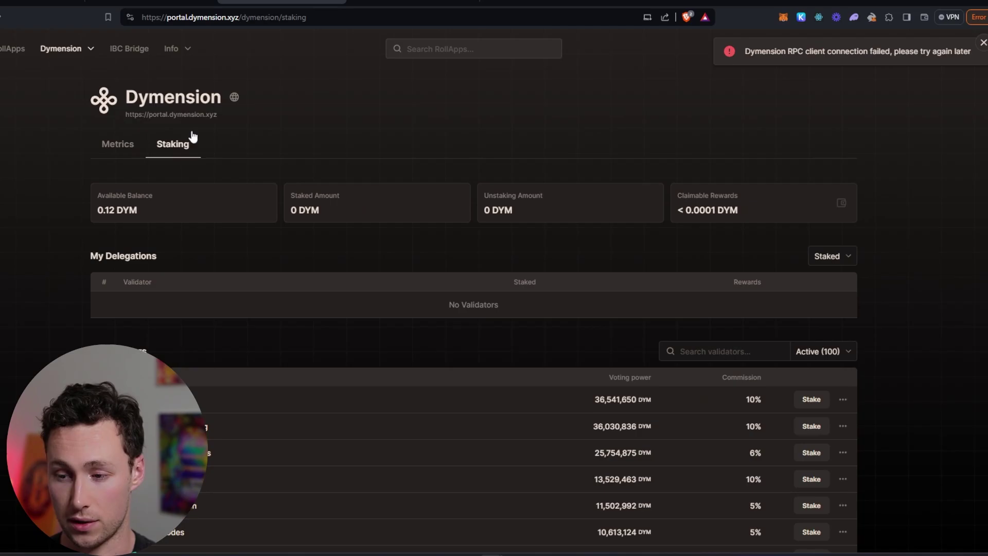
scroll(263, 241, "down", 5)
scroll(262, 240, "down", 20)
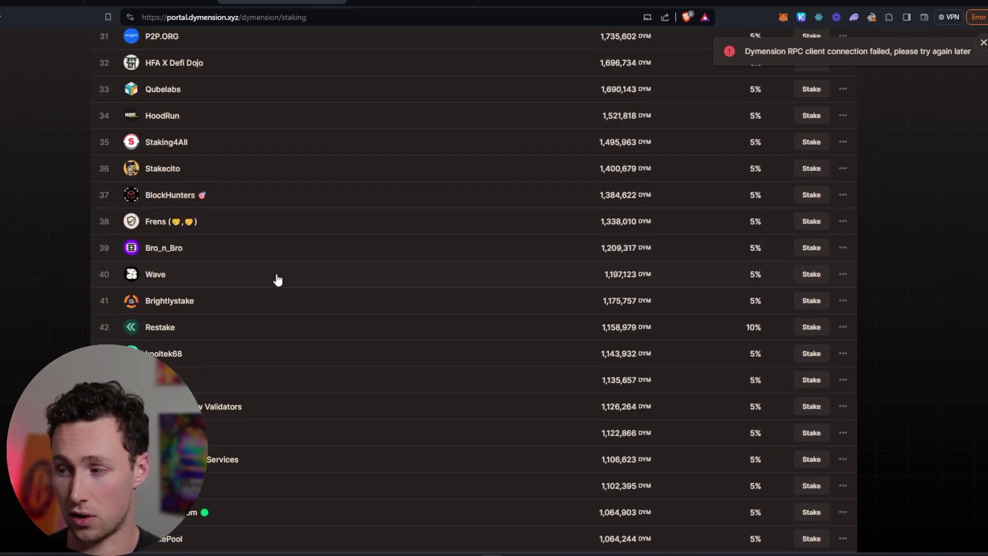
scroll(283, 296, "down", 10)
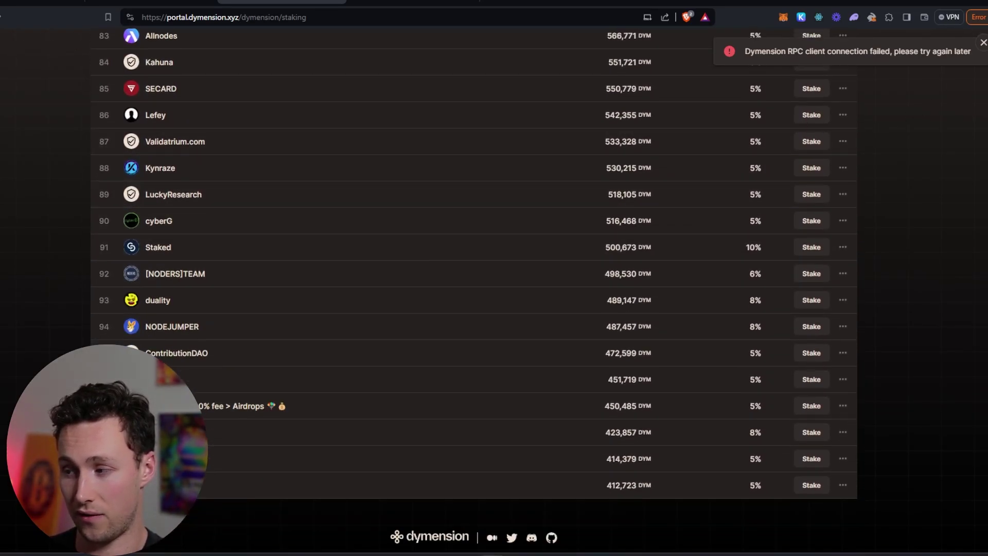
scroll(546, 299, "up", 20)
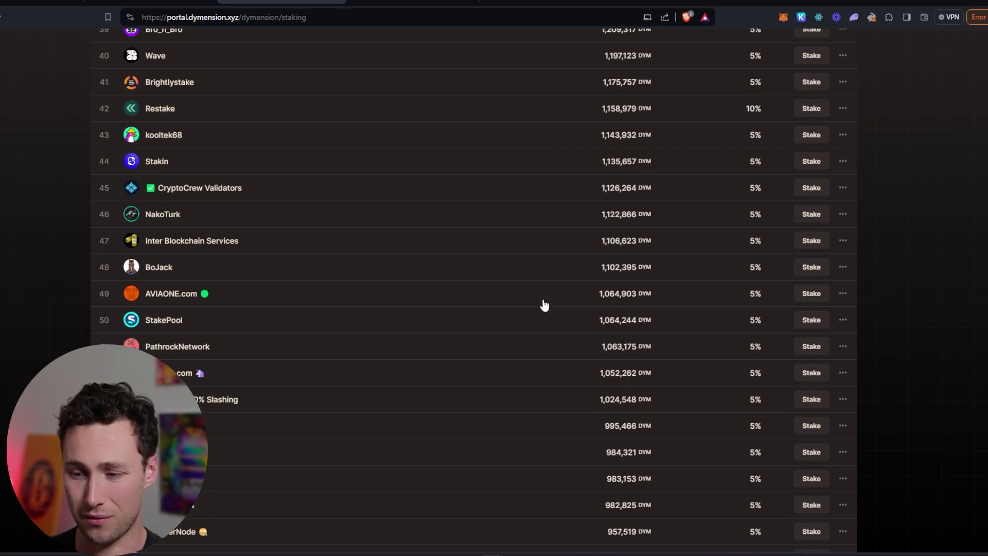
scroll(545, 298, "up", 7)
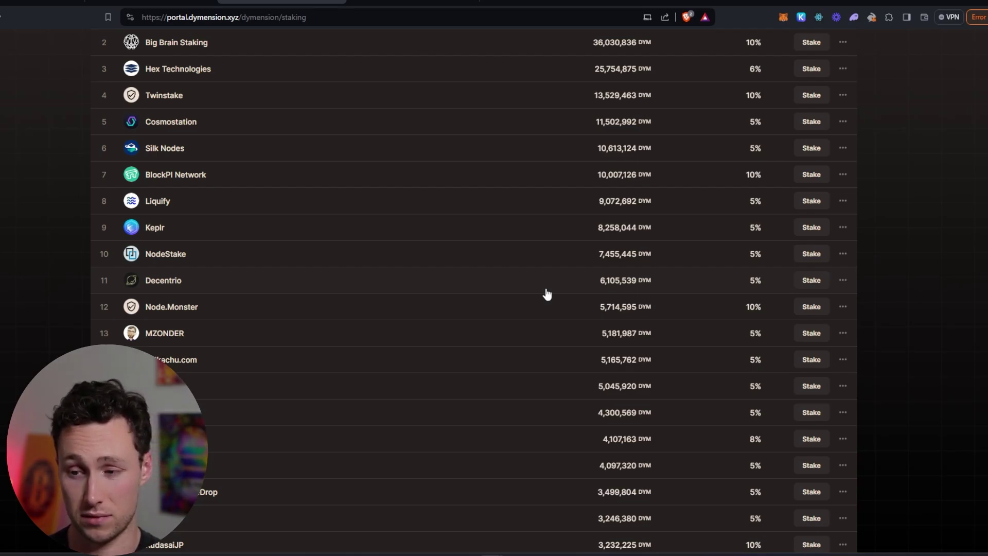
scroll(409, 175, "up", 3)
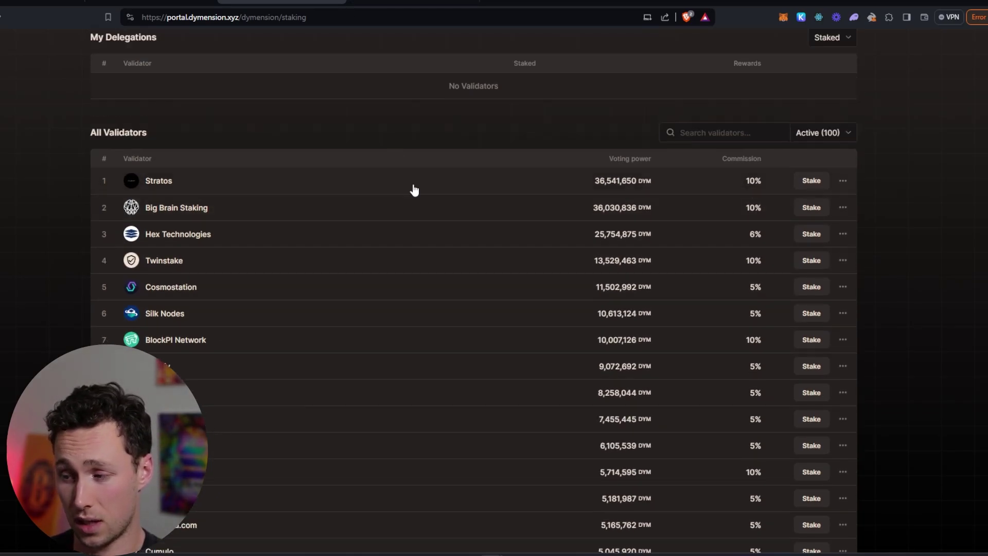
scroll(420, 232, "down", 3)
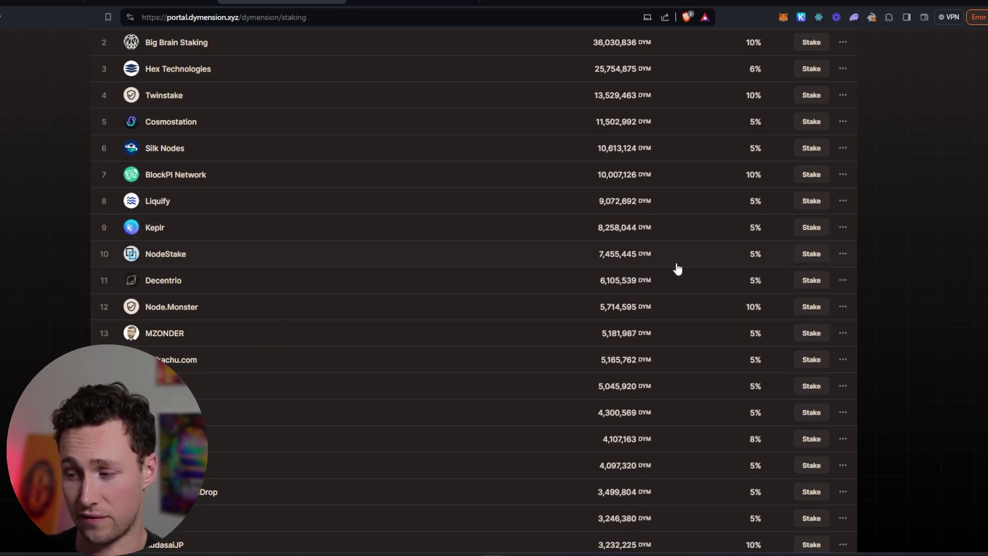
scroll(609, 304, "up", 3)
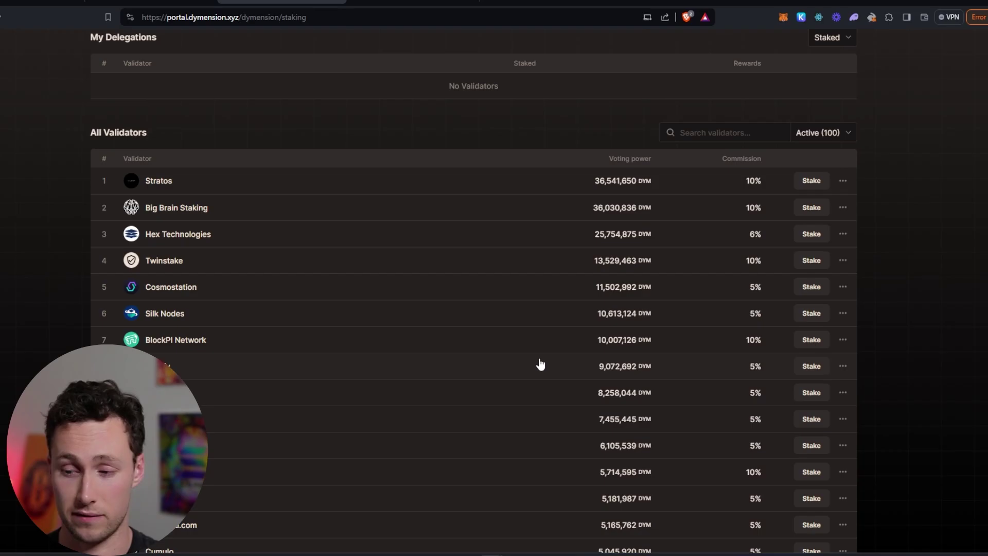
scroll(540, 365, "down", 10)
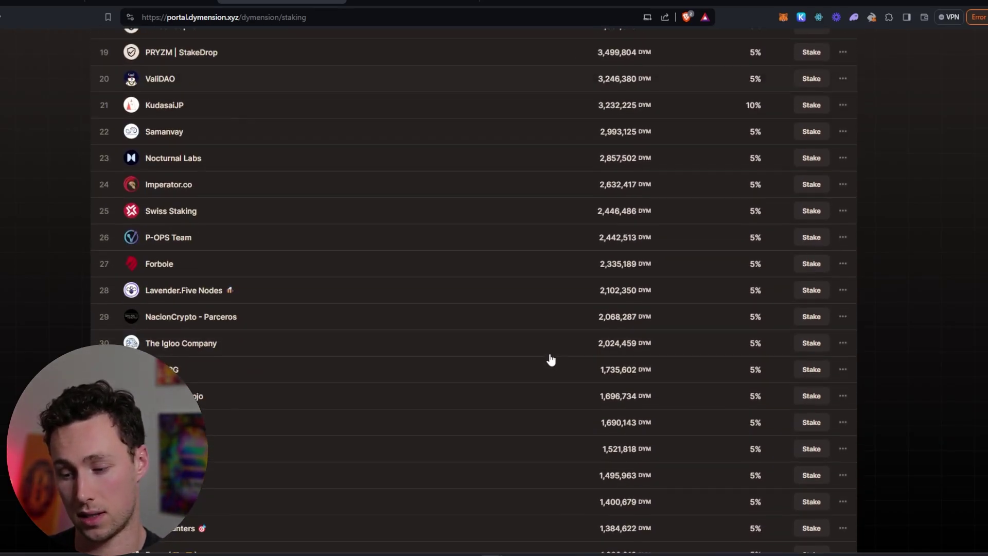
scroll(550, 360, "down", 1)
scroll(219, 350, "down", 2)
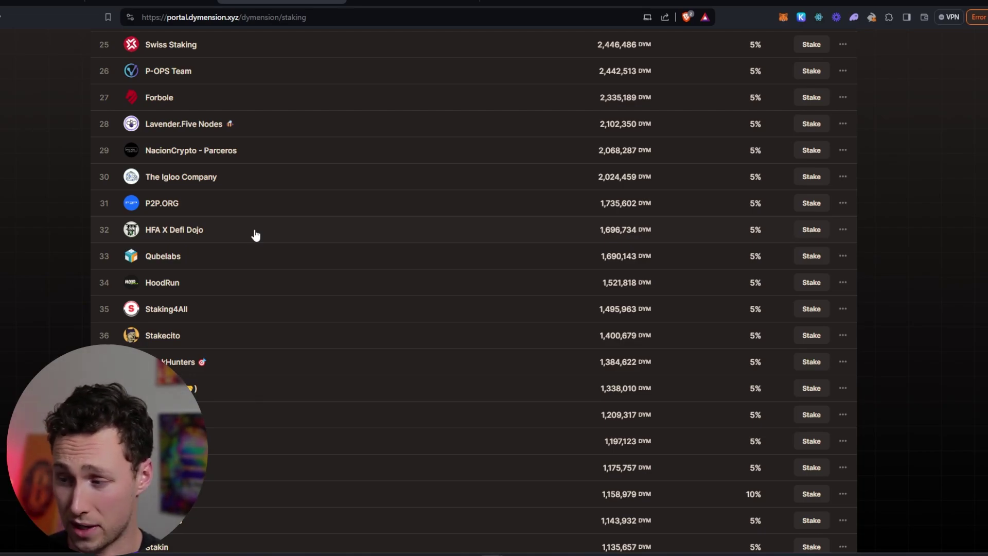
Step: Open the HFA X Defi Dojo staking form and enter 0.1 DYM as the amount
left_click(812, 230)
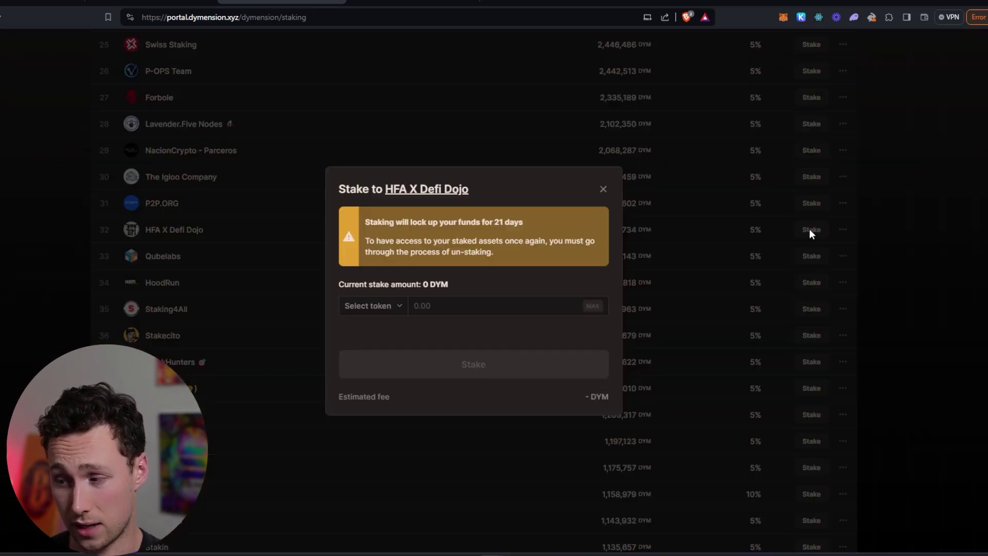
left_click(453, 309)
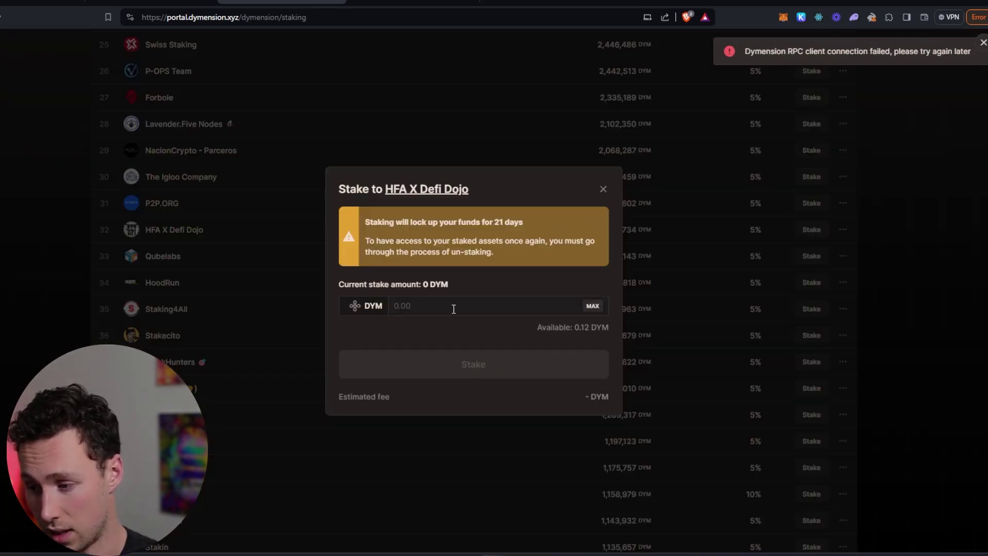
type("0.1")
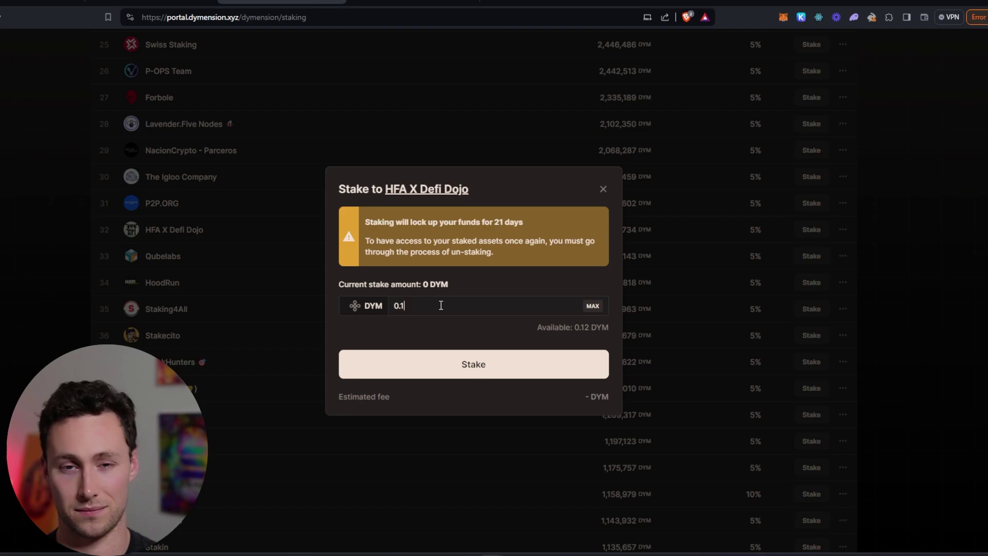
Step: Submit the 0.1 DYM stake, signing the public key verification and delegation requests in MetaMask
left_click(484, 363)
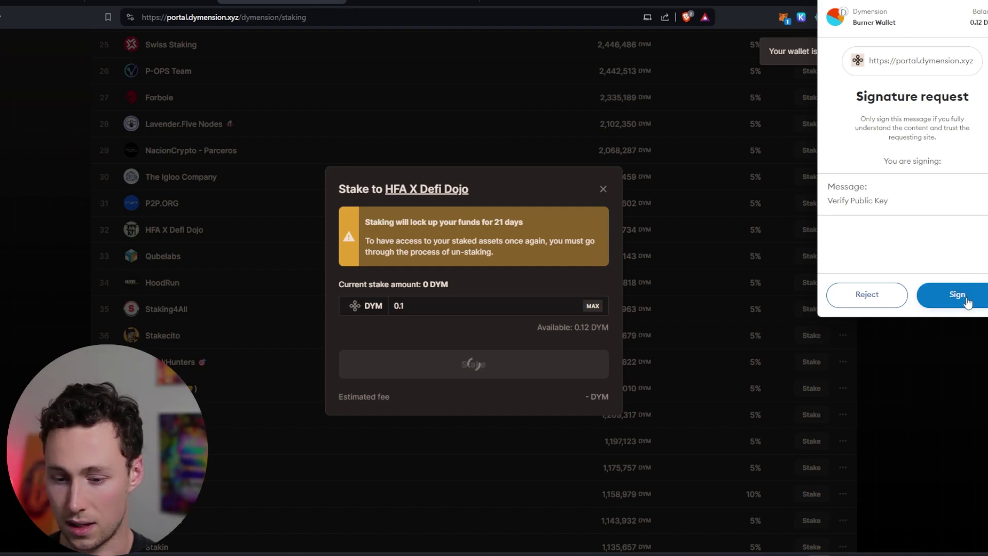
left_click(970, 303)
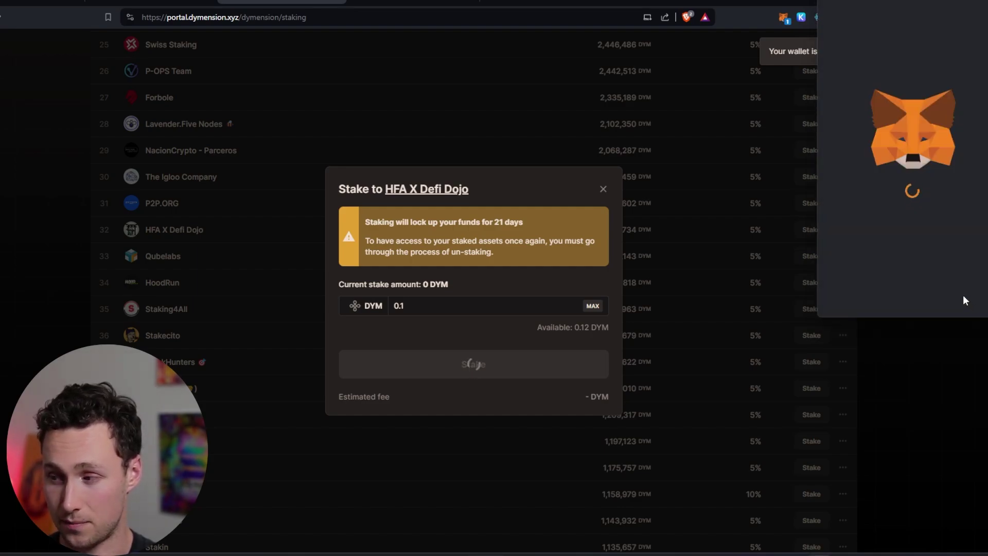
scroll(934, 277, "down", 6)
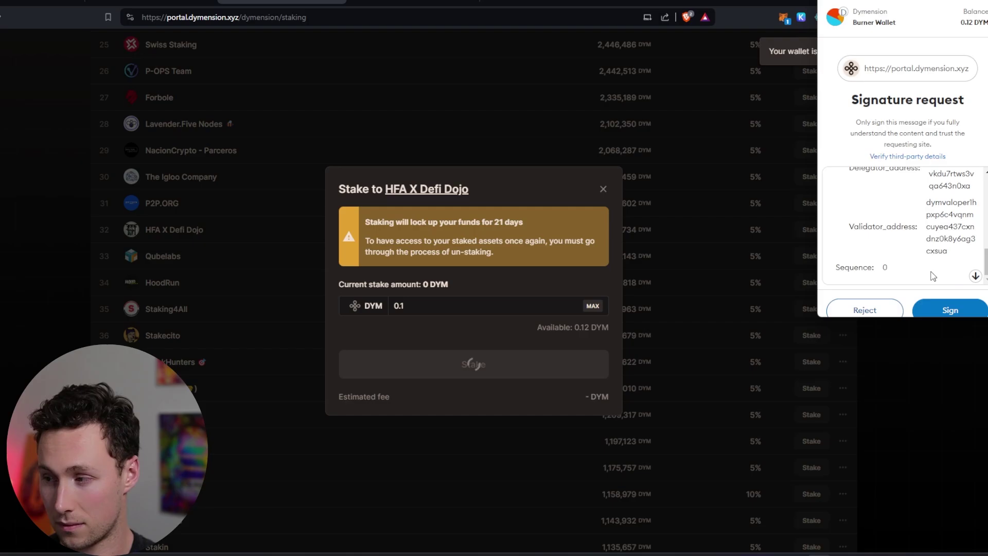
left_click(962, 312)
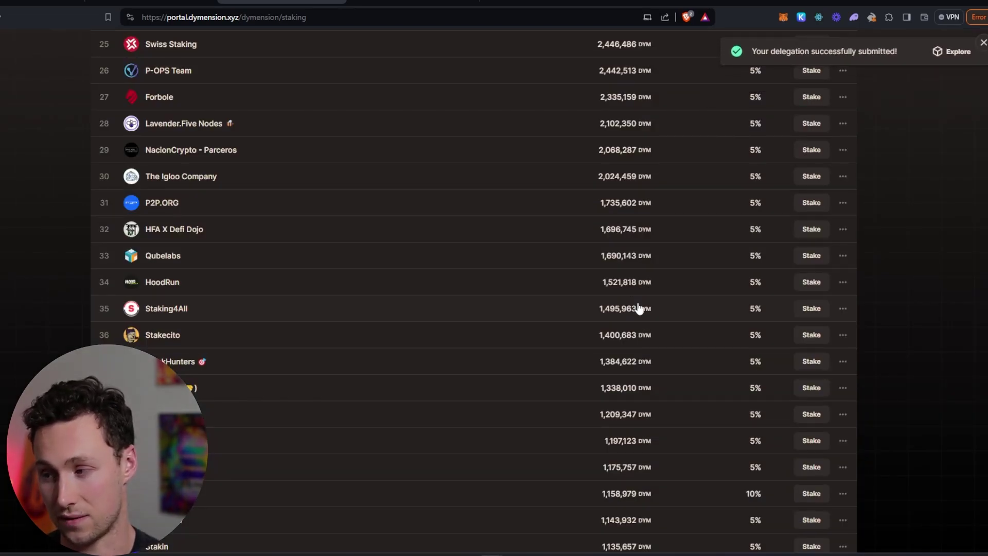
Step: Check that the Staked Amount at the top shows 0.1 DYM
scroll(592, 349, "up", 15)
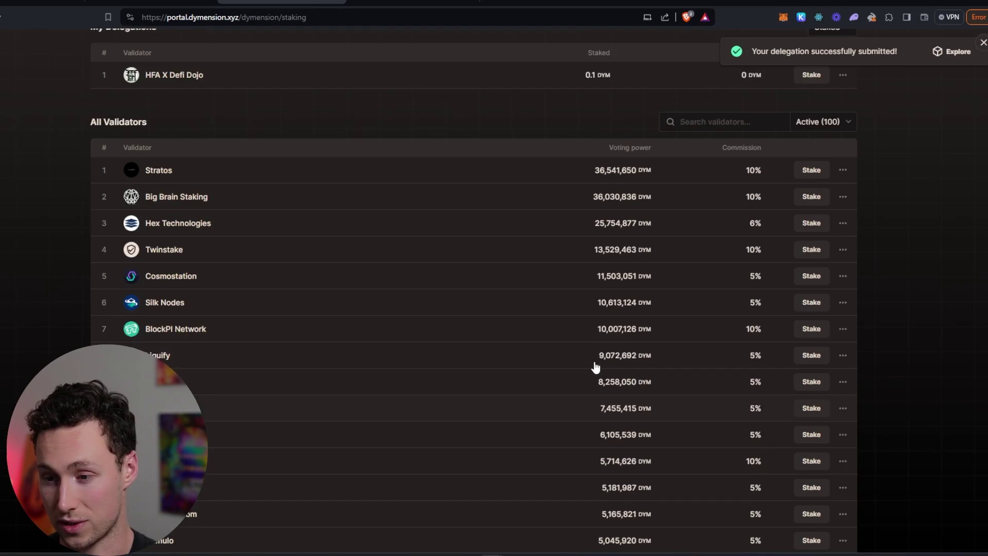
mouse_move(290, 209)
left_mouse_down()
mouse_move(327, 210)
mouse_move(288, 203)
left_mouse_up()
left_click(288, 202)
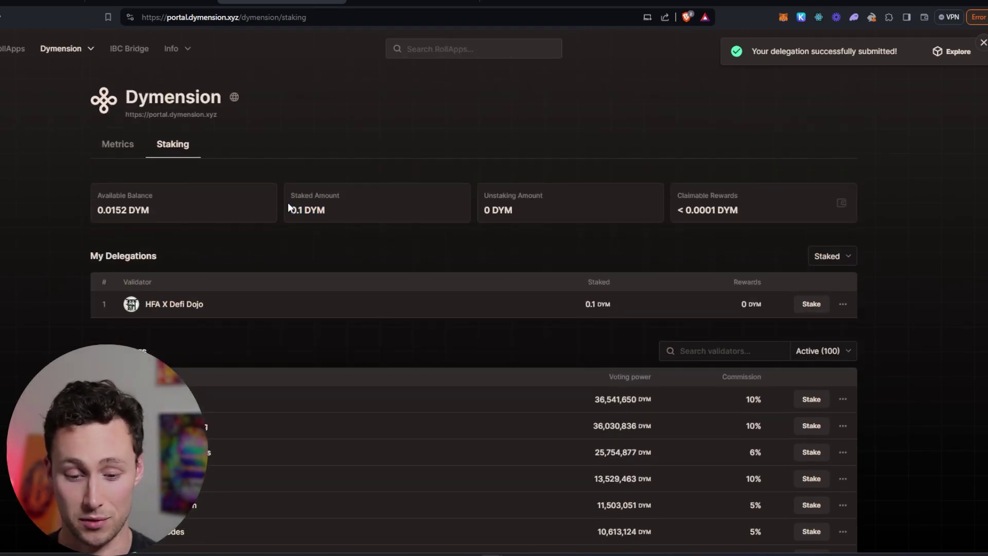
triple_click(304, 211)
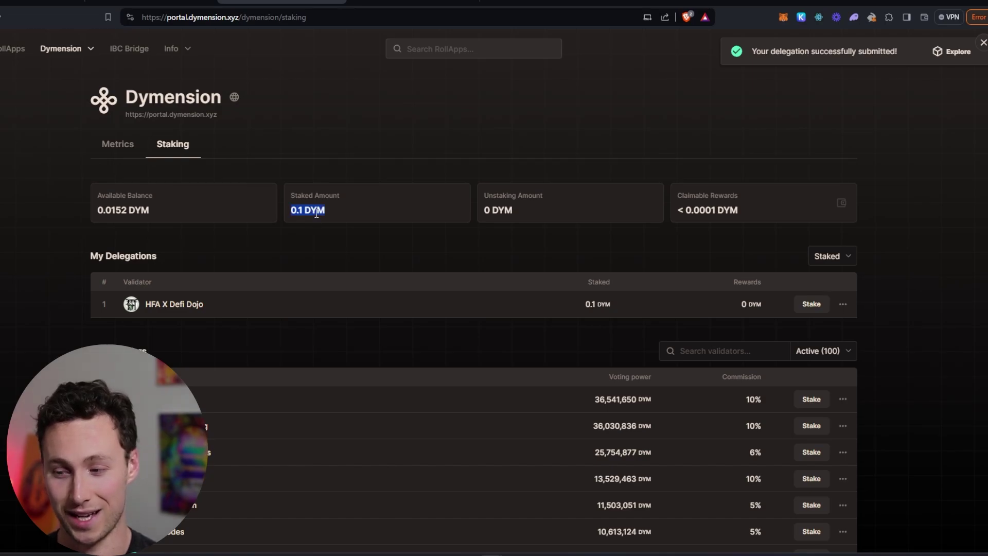
left_click(317, 214)
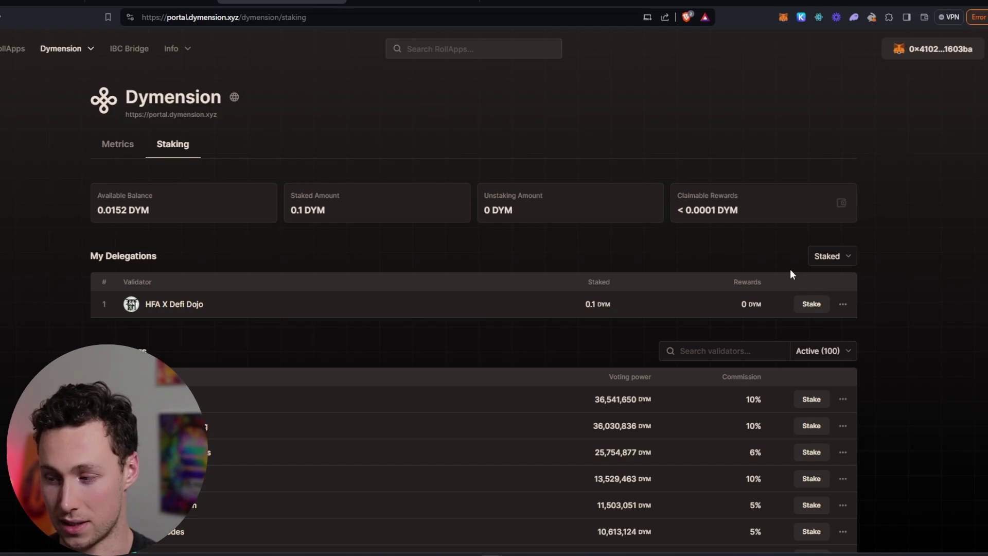
Step: Open the Unstake form for the HFA X Defi Dojo delegation and review its 21-day unbonding warning
left_click(842, 309)
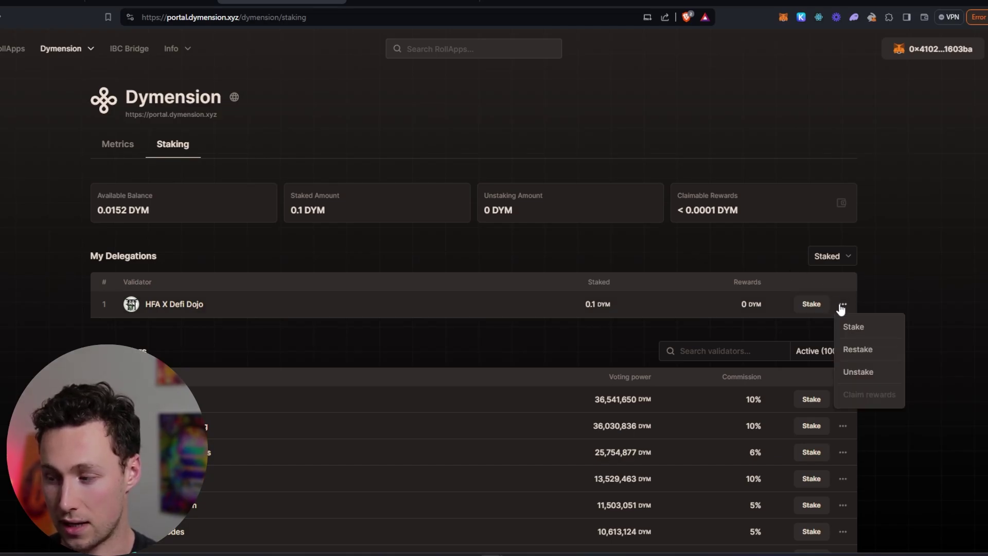
left_click(872, 375)
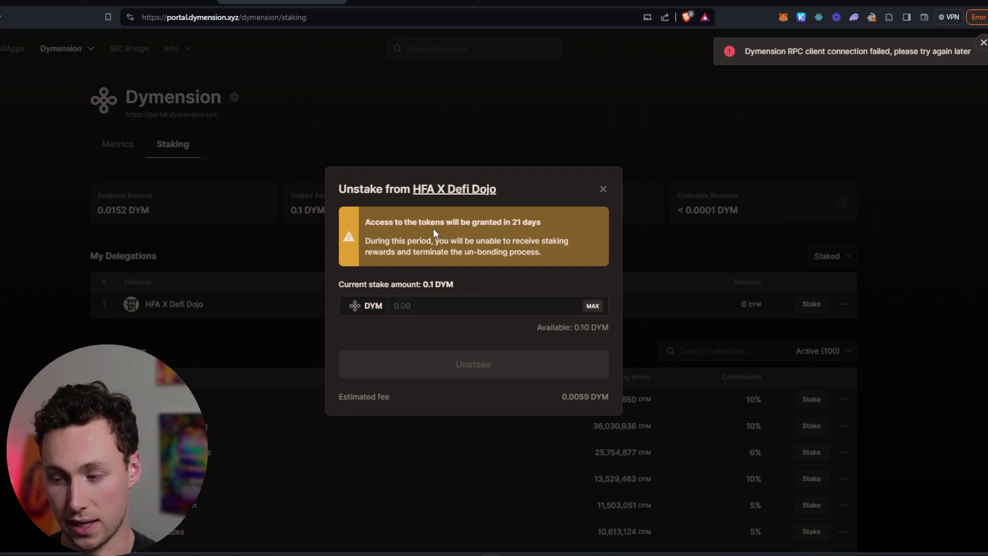
left_click_drag(364, 220, 599, 209)
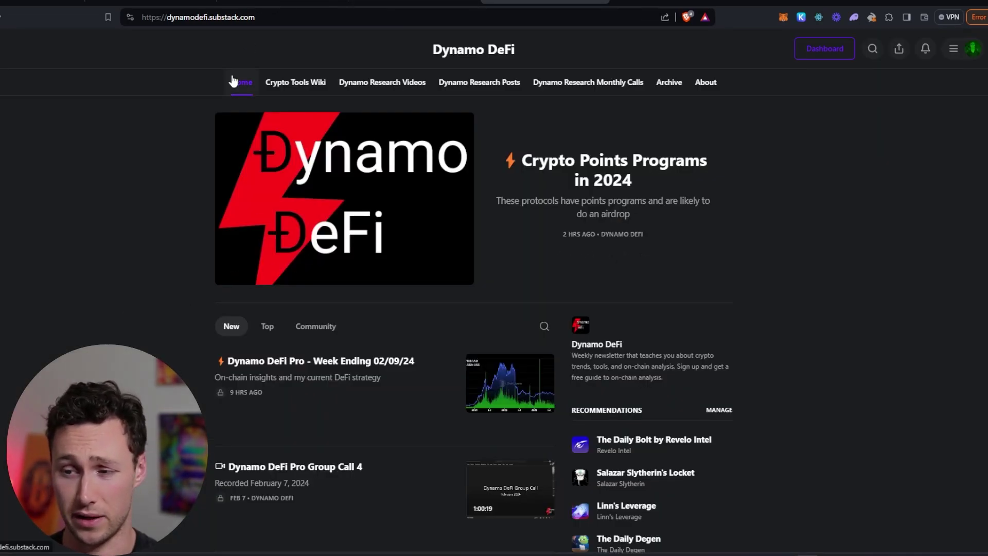
Step: Open the Dynamo DeFi post 'Restaking is an ETH Vacuum' and scroll through to its end
left_click(190, 19)
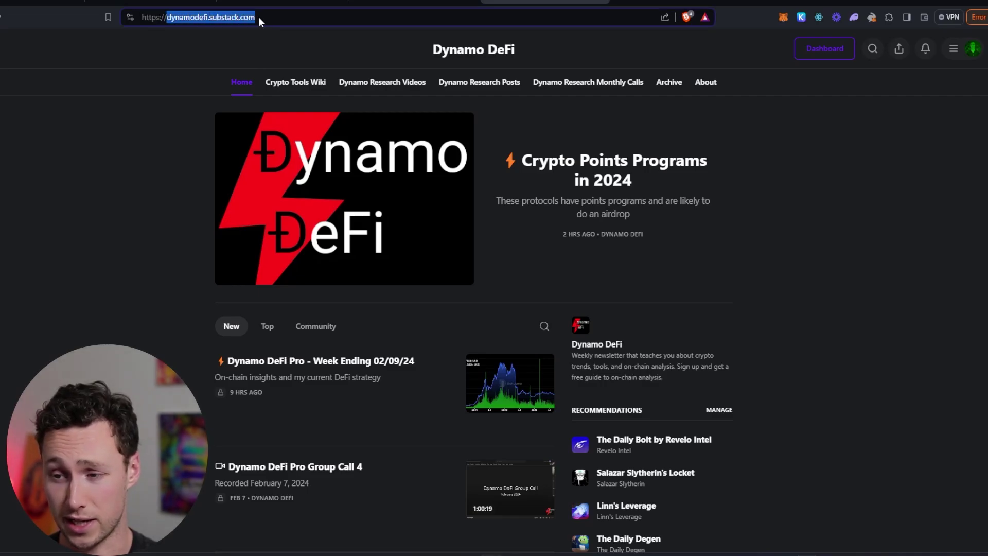
left_click(153, 172)
scroll(185, 171, "down", 6)
left_click(253, 205)
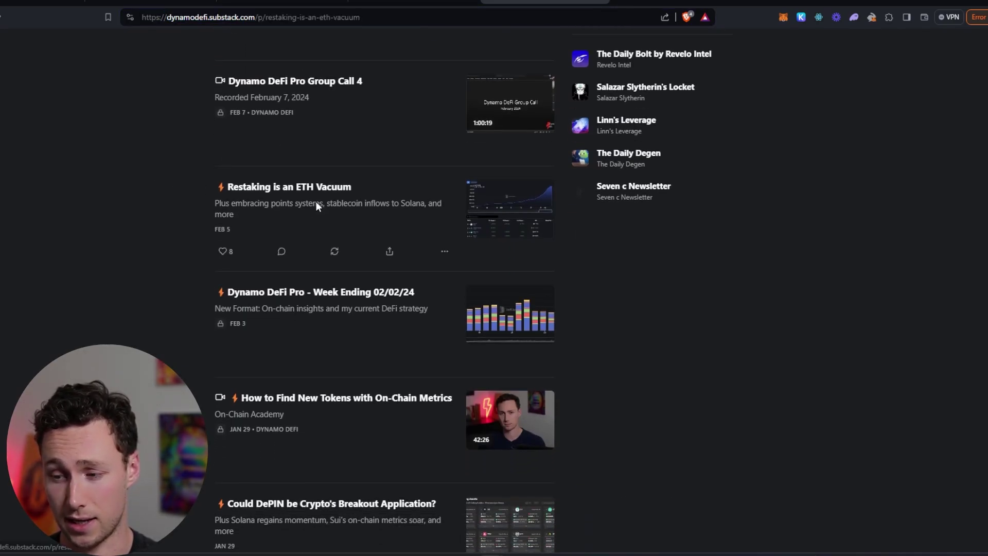
scroll(262, 257, "down", 12)
scroll(253, 249, "down", 20)
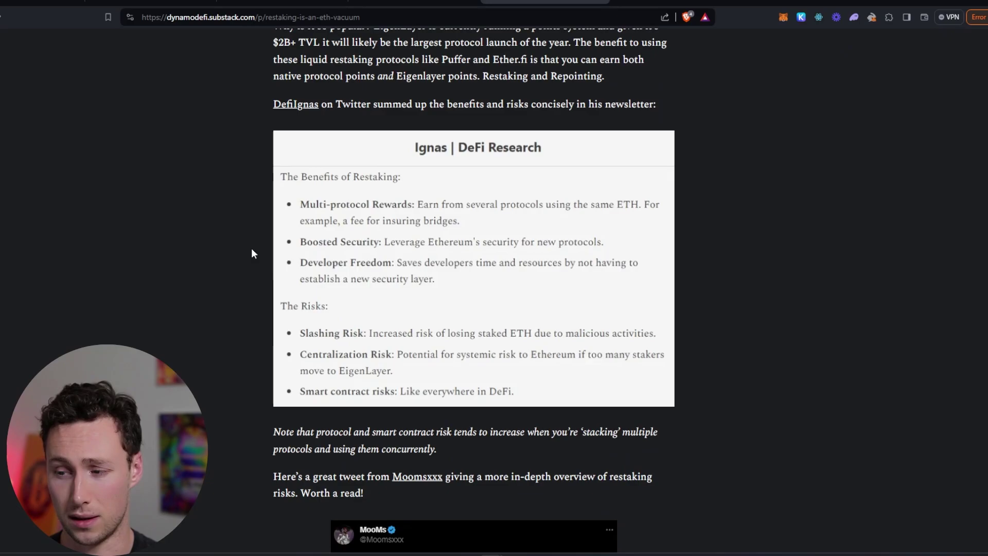
scroll(259, 253, "down", 20)
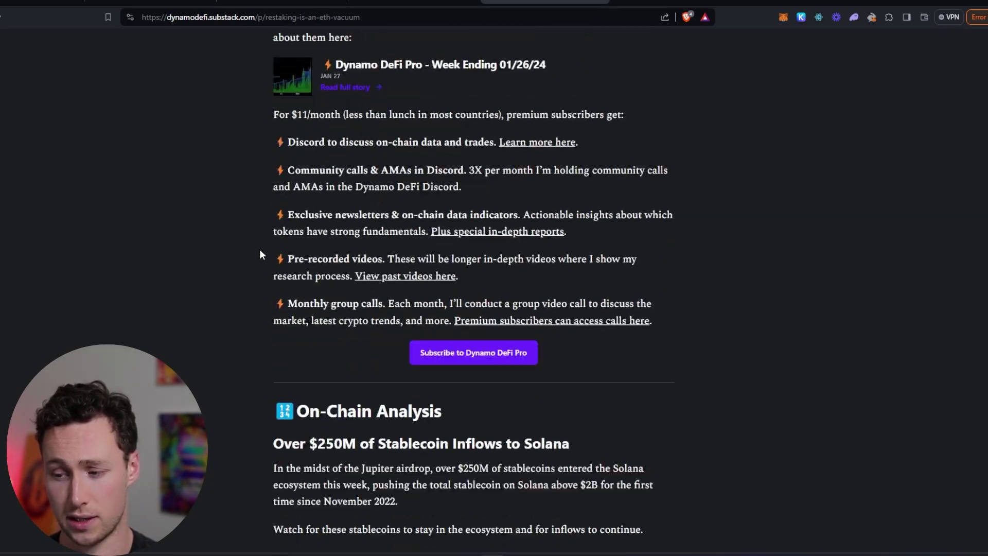
scroll(261, 249, "down", 20)
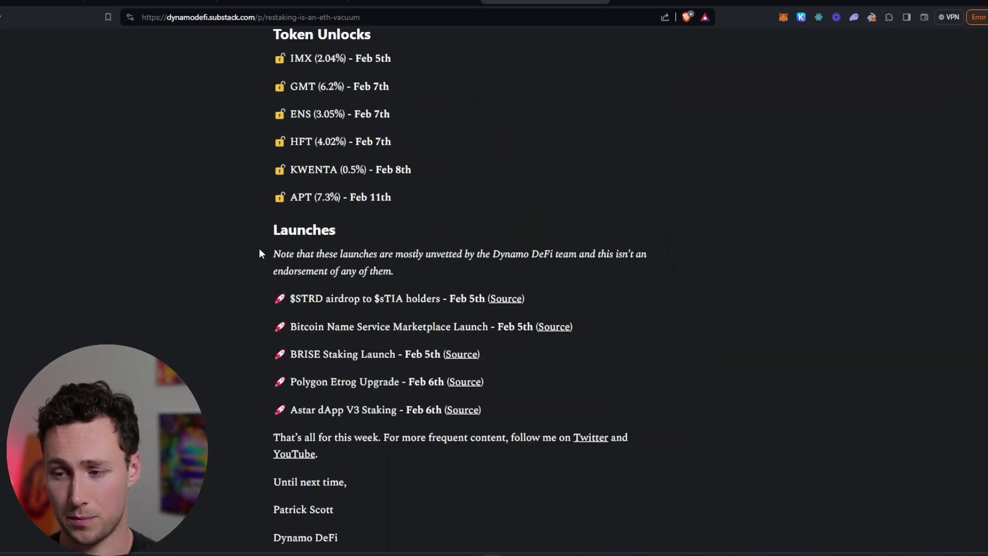
left_click_drag(196, 17, 254, 17)
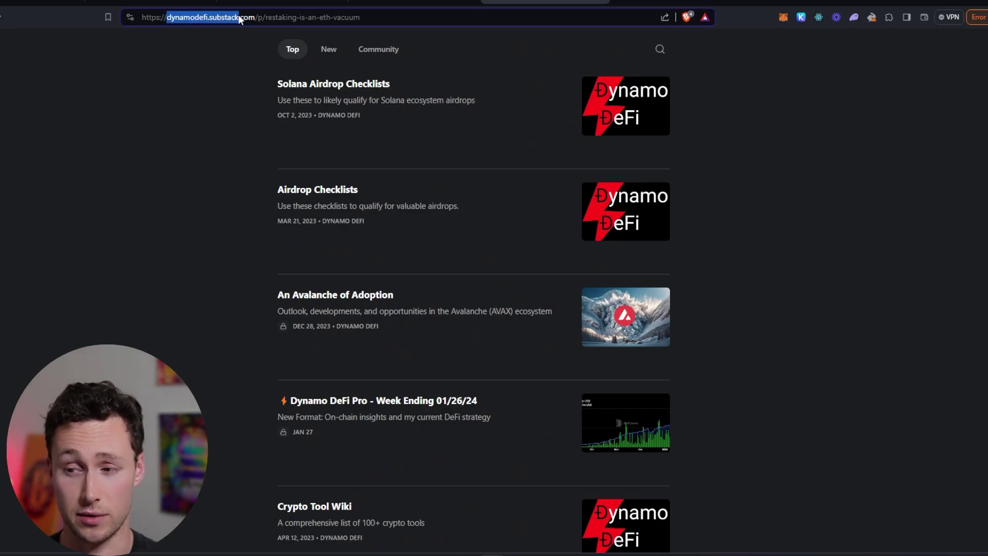